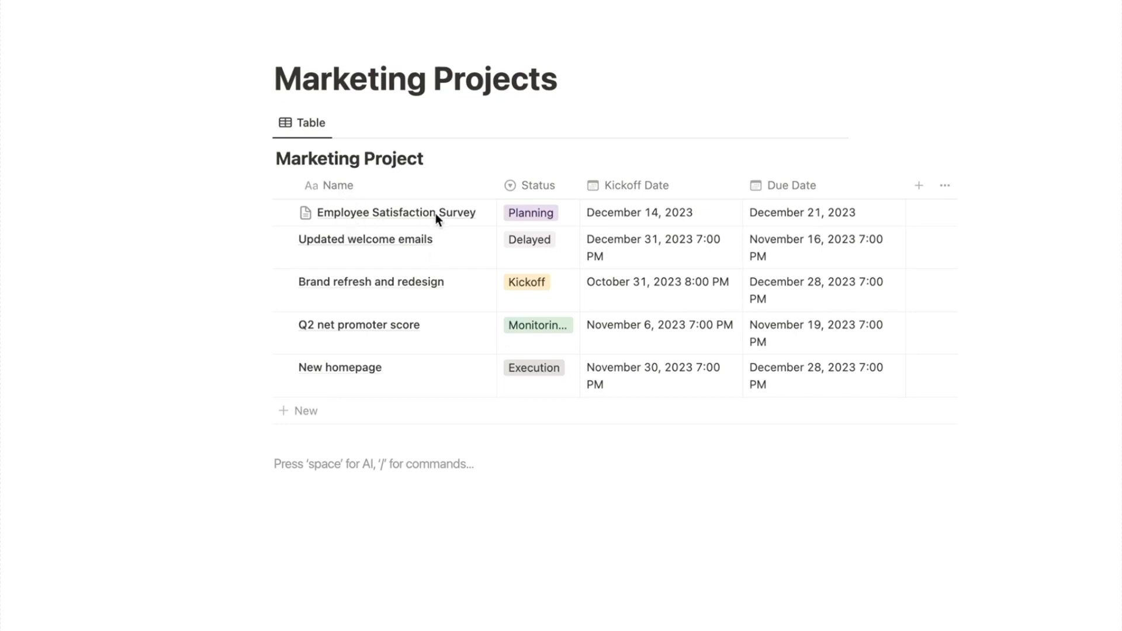
# Open the Employee Satisfaction Survey page to read its content, and inspect its page content cell in the Google Sheets spreadsheet
pyautogui.click(462, 213)
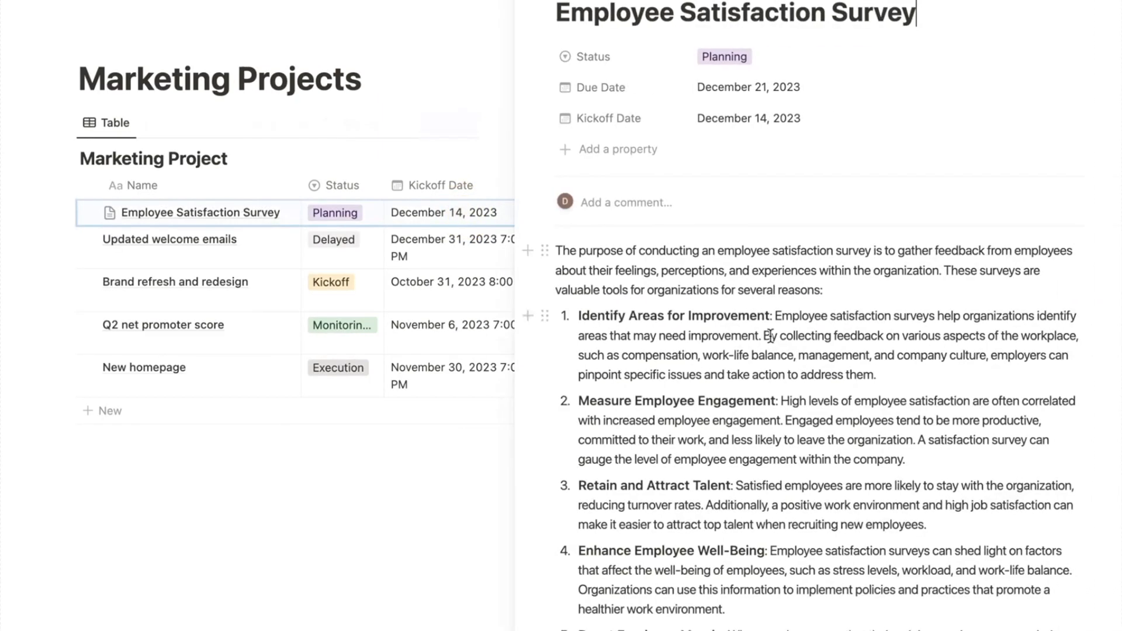
pyautogui.scroll(-2, 770, 336)
pyautogui.click(388, 518)
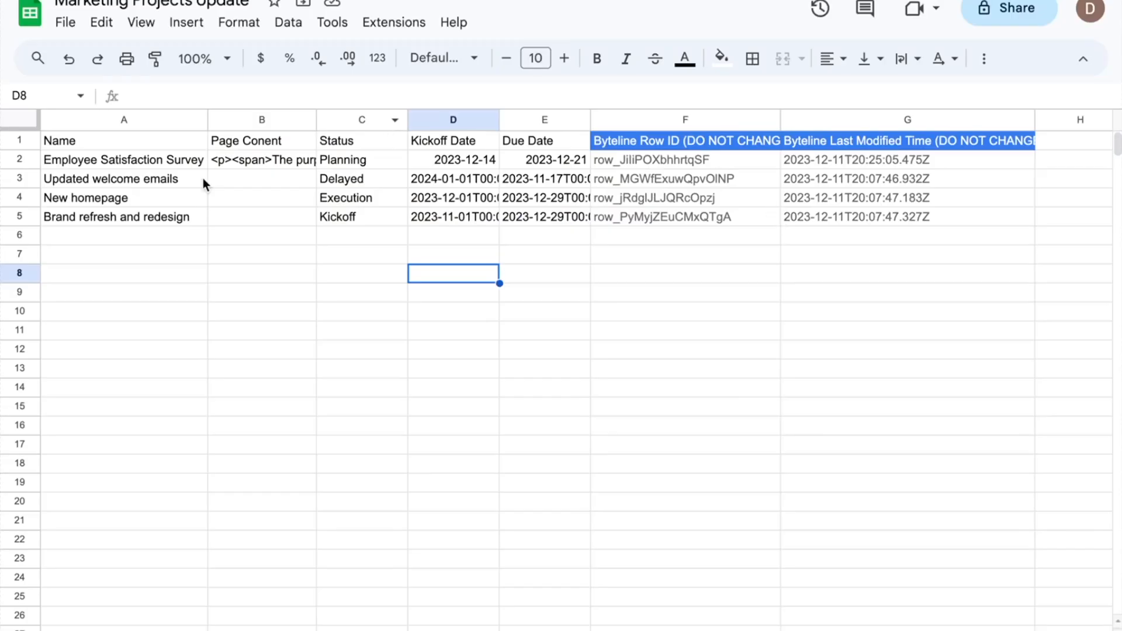
pyautogui.click(233, 163)
pyautogui.click(353, 308)
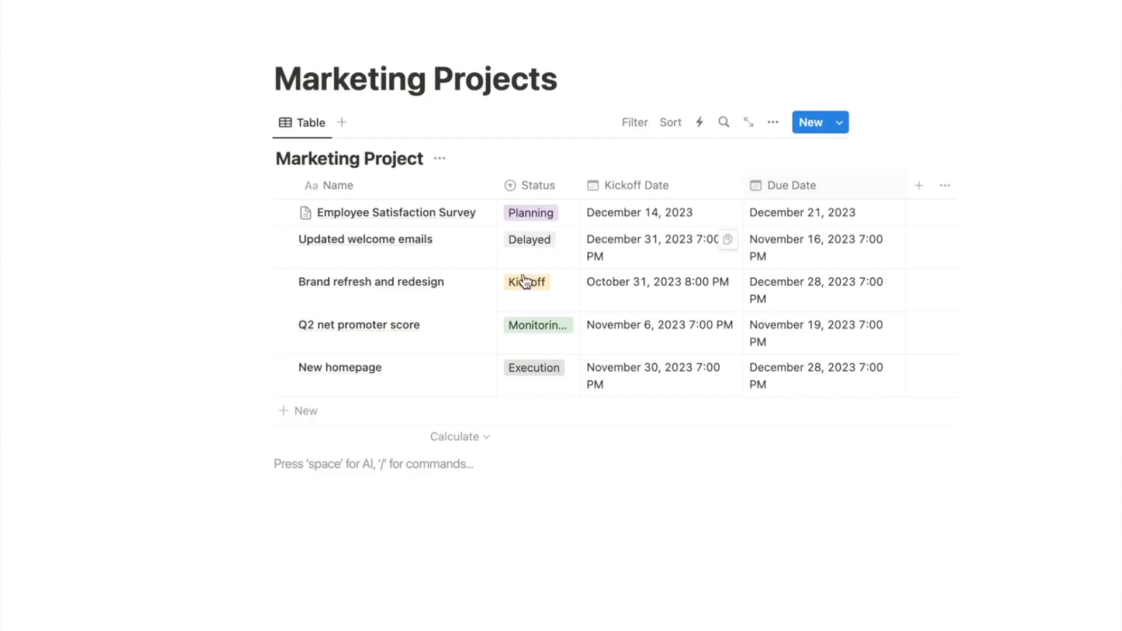
# Switch to Notion and add a project named "Ad campaign" with status Planning to the Marketing Project table
pyautogui.click(356, 408)
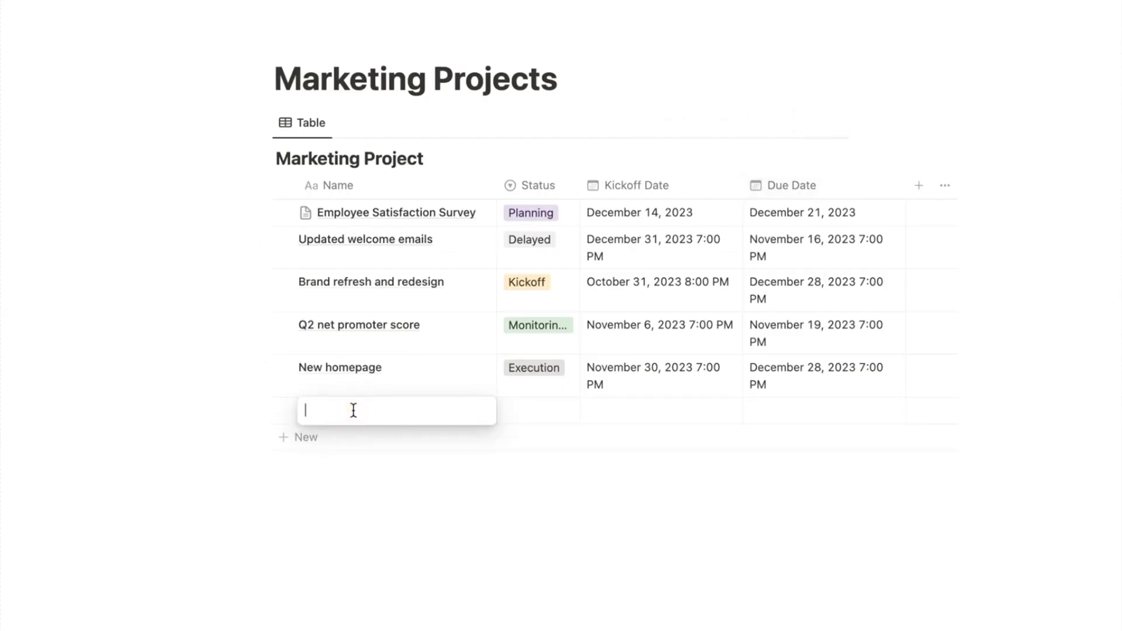
pyautogui.write('Ad campaign')
pyautogui.press('Tab')
pyautogui.click(526, 413)
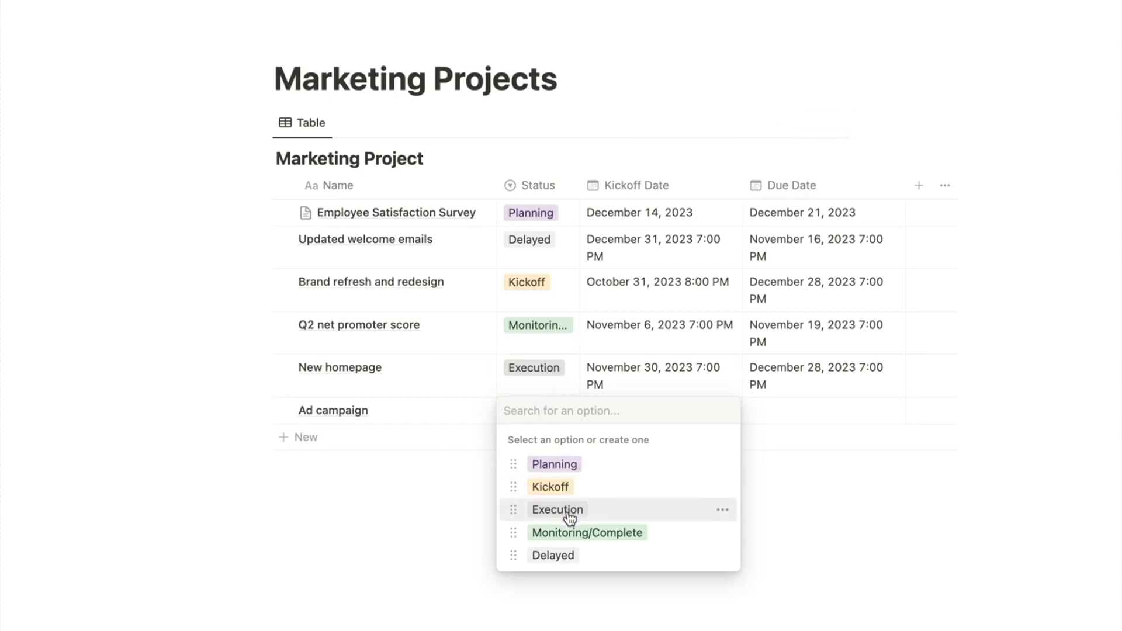
pyautogui.click(559, 465)
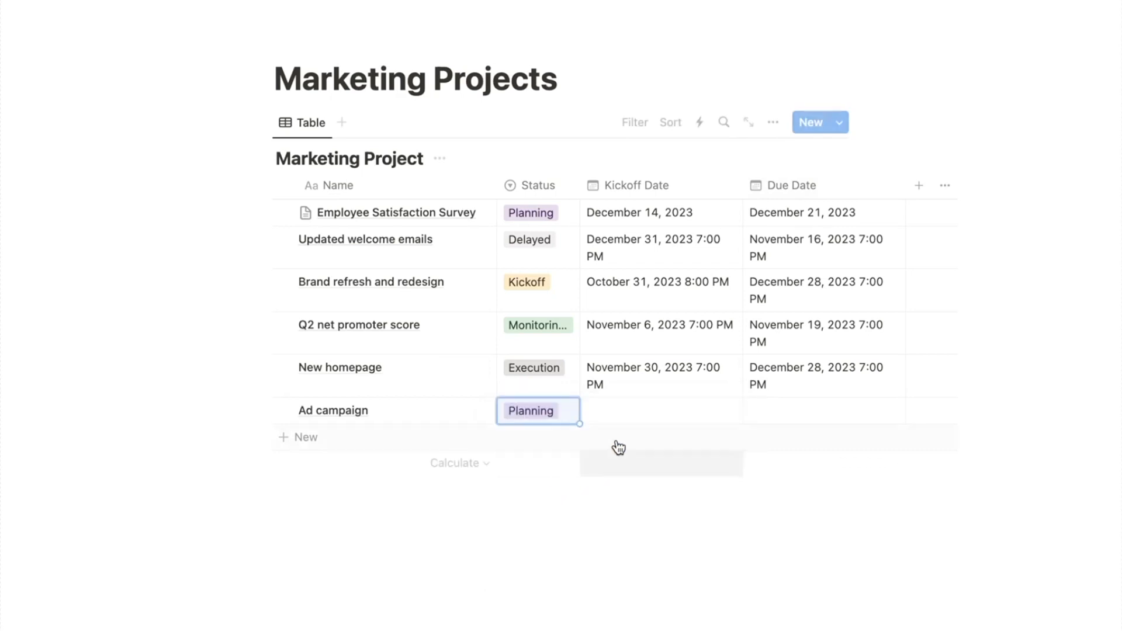
# Set the Ad campaign project's kickoff date to December 15, 2023 and its due date to December 22, 2023
pyautogui.click(610, 418)
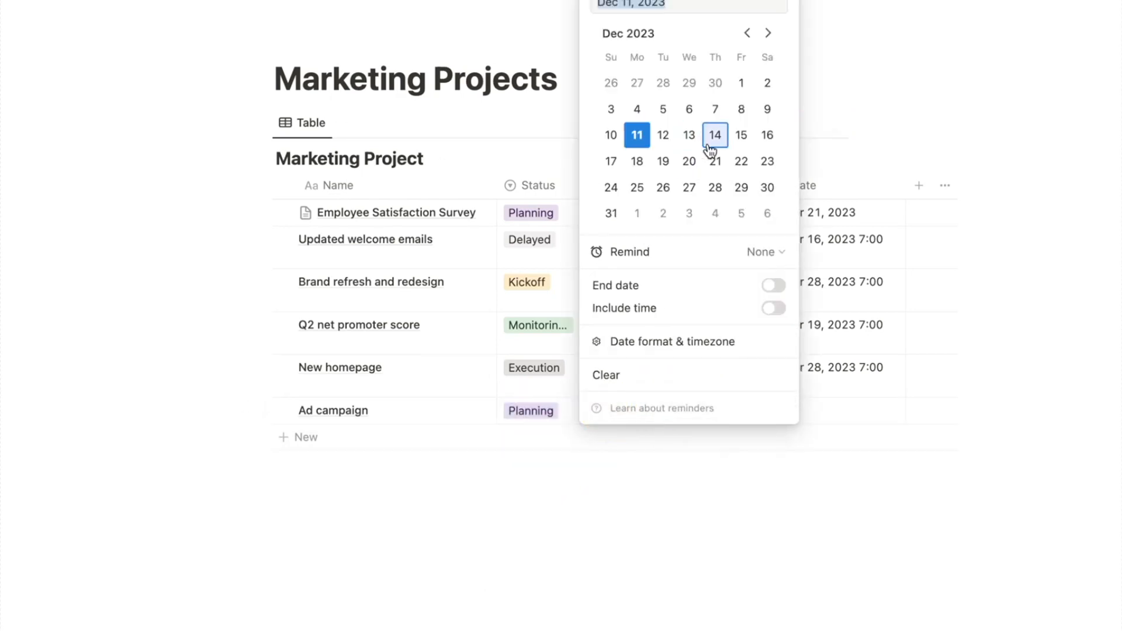
pyautogui.click(740, 141)
pyautogui.click(639, 569)
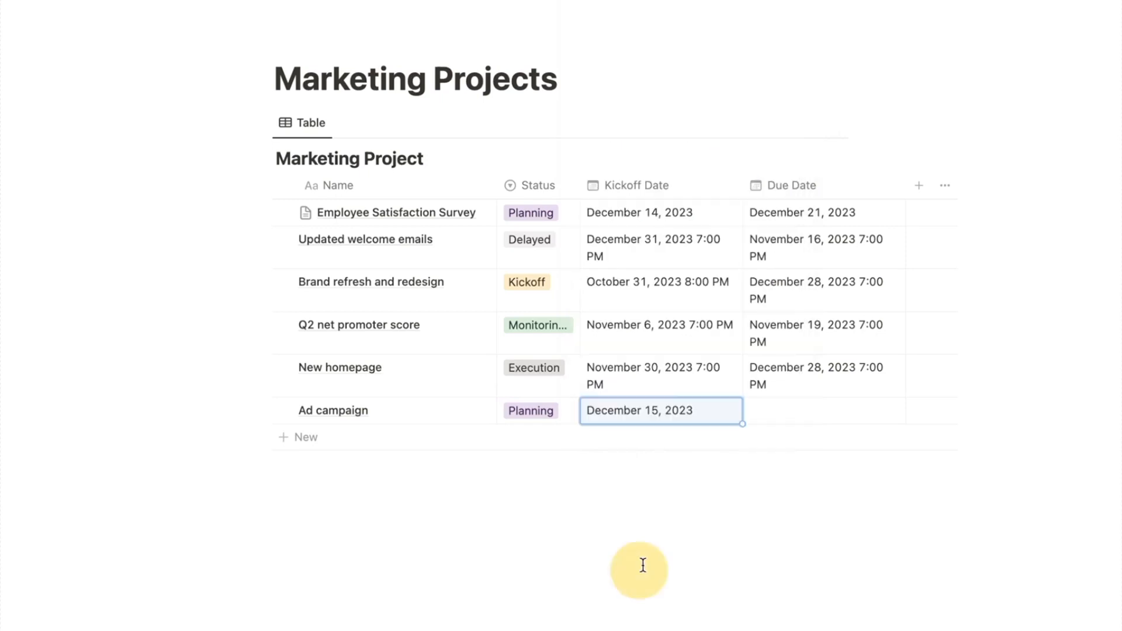
pyautogui.click(783, 416)
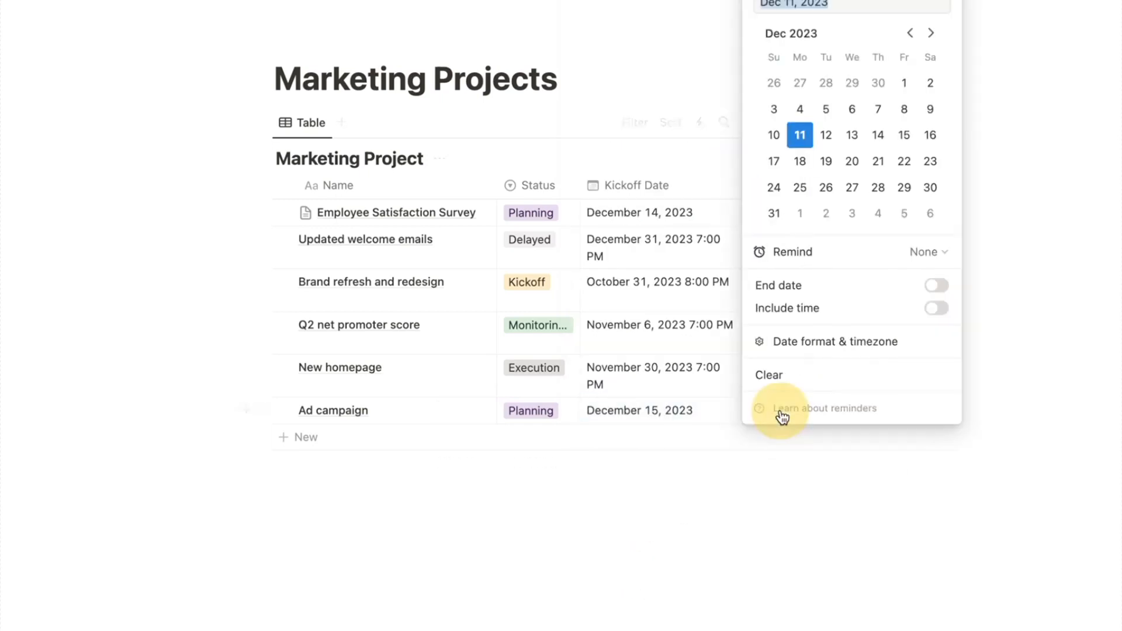
pyautogui.click(905, 169)
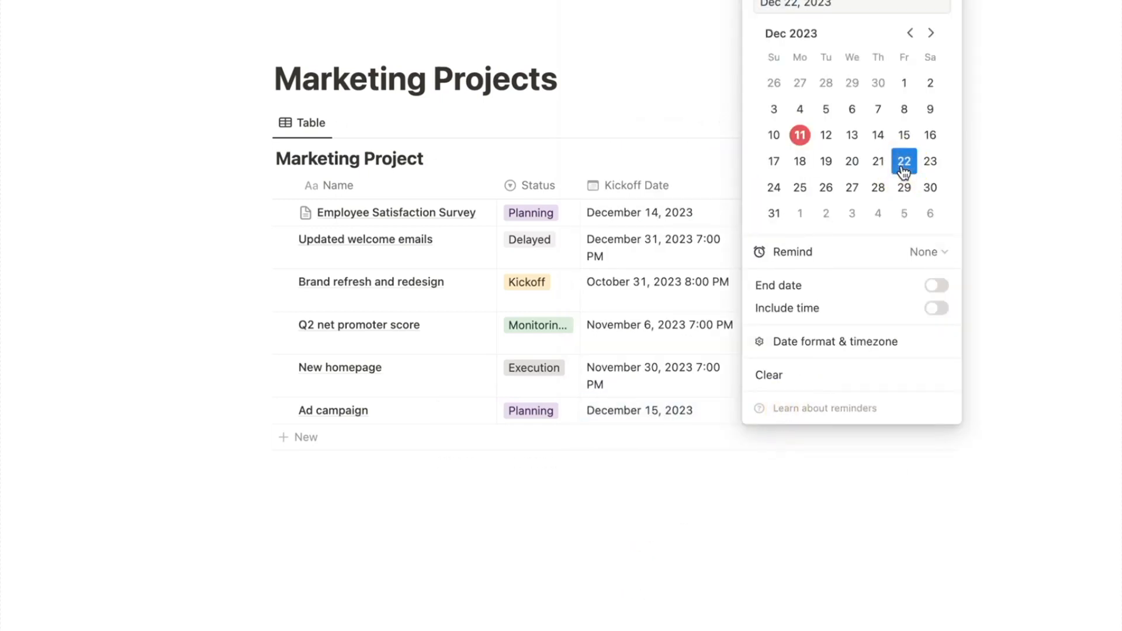
pyautogui.click(703, 532)
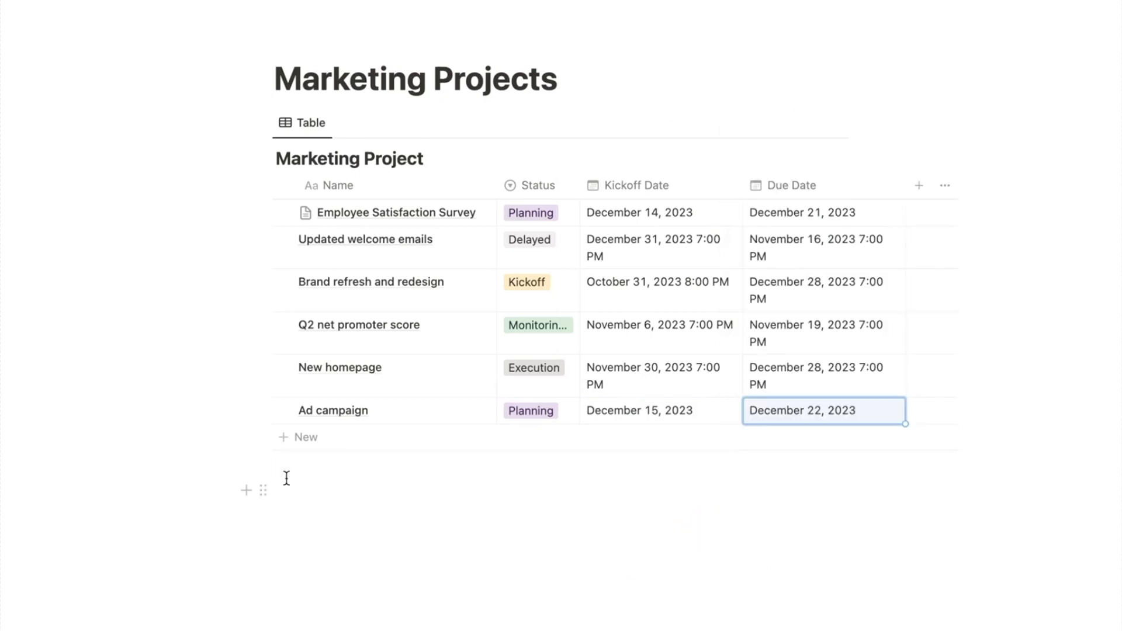
# Add another project named "Previous ad campaign" with status Monitoring/Complete to the Marketing Project table
pyautogui.click(306, 443)
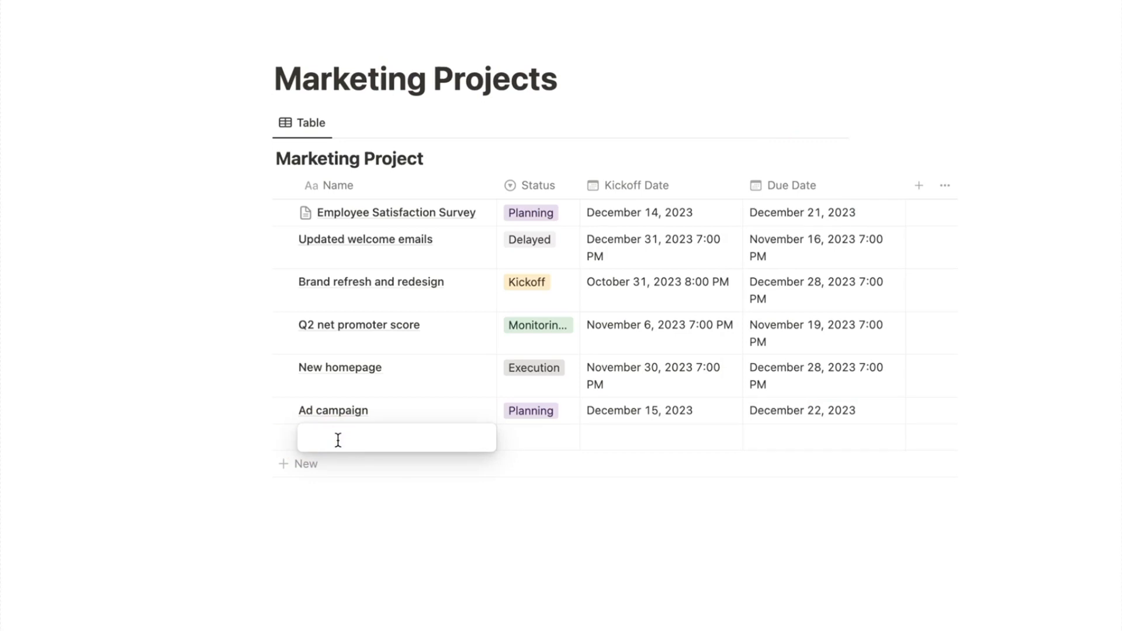
pyautogui.write('Previous ad campaign')
pyautogui.press('Tab')
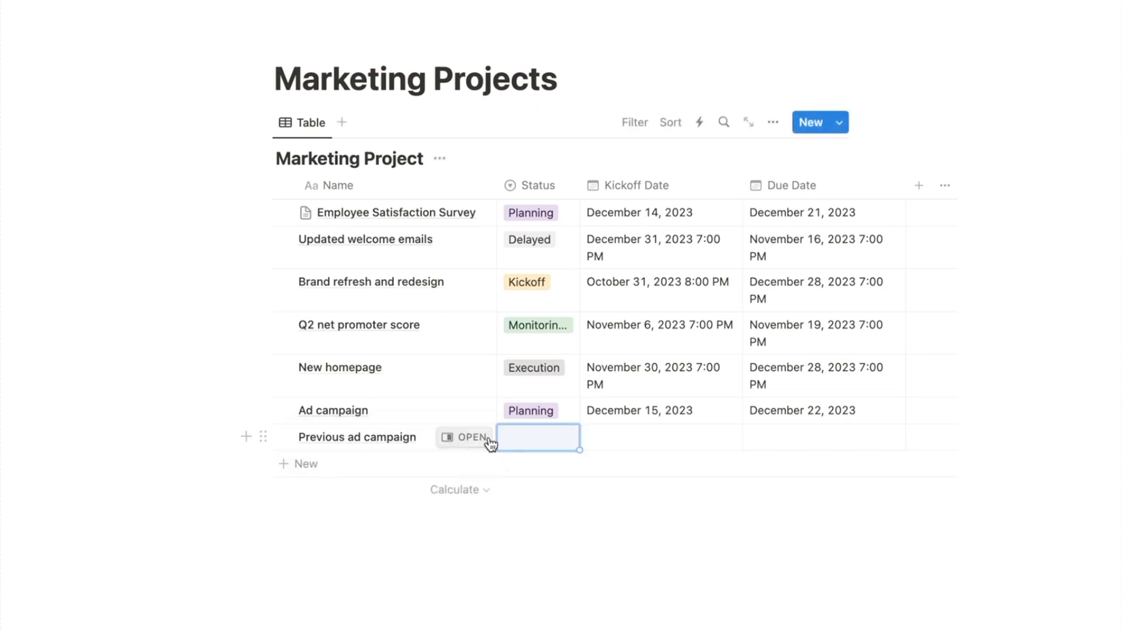
pyautogui.click(514, 442)
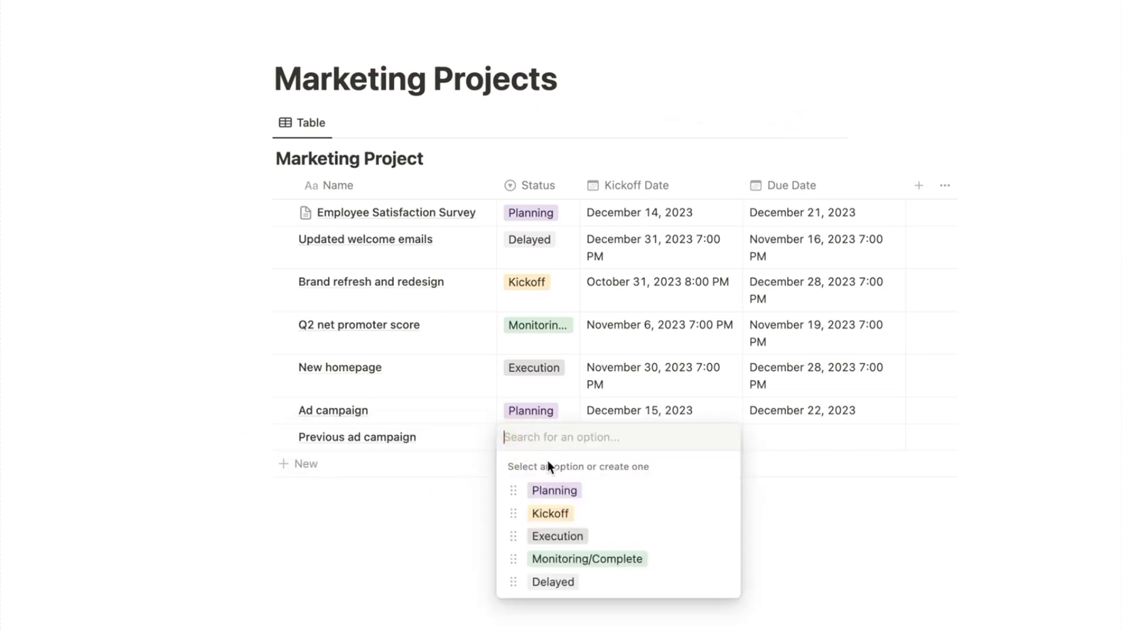
pyautogui.click(554, 561)
# Set the Previous ad campaign project's kickoff date to November 10, 2023 and its due date to November 17, 2023
pyautogui.click(598, 436)
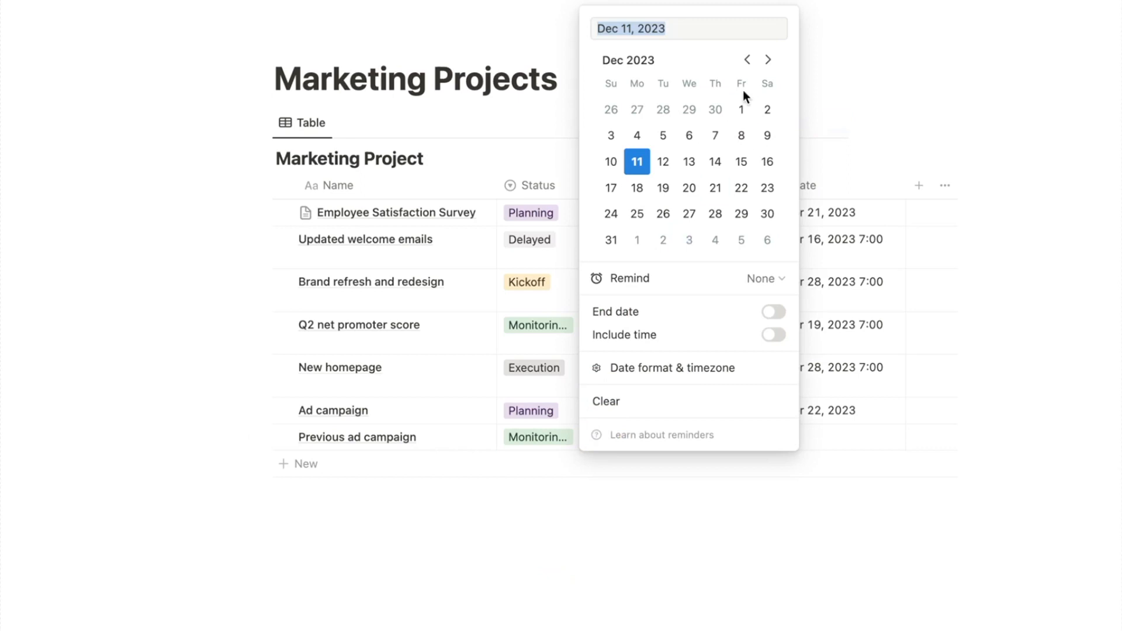
pyautogui.click(747, 59)
pyautogui.click(741, 135)
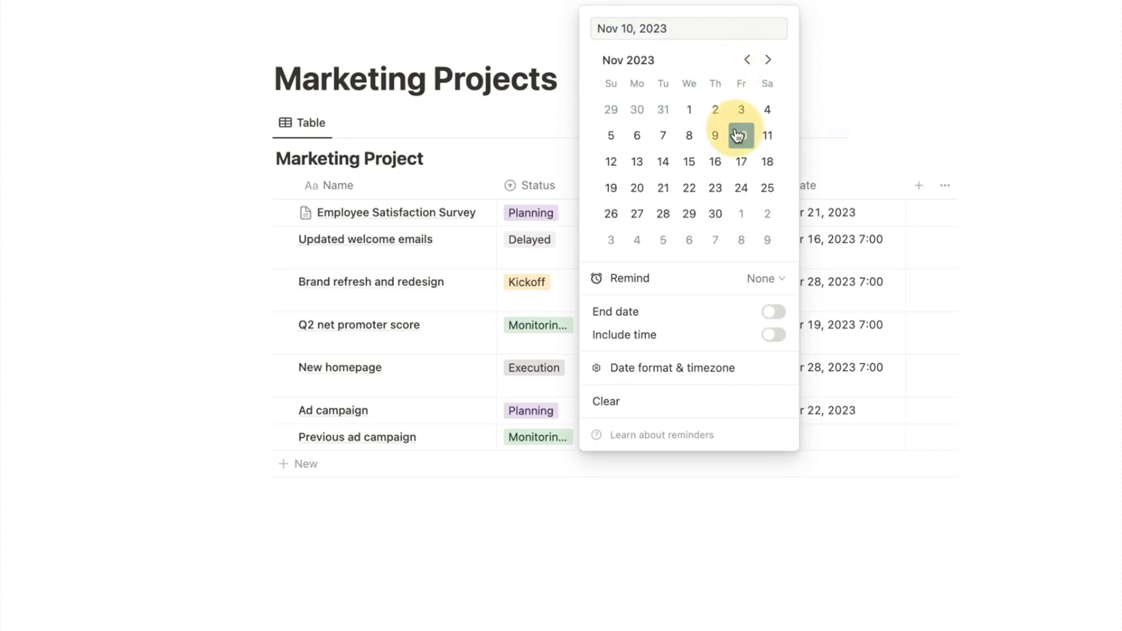
pyautogui.click(828, 461)
pyautogui.click(806, 438)
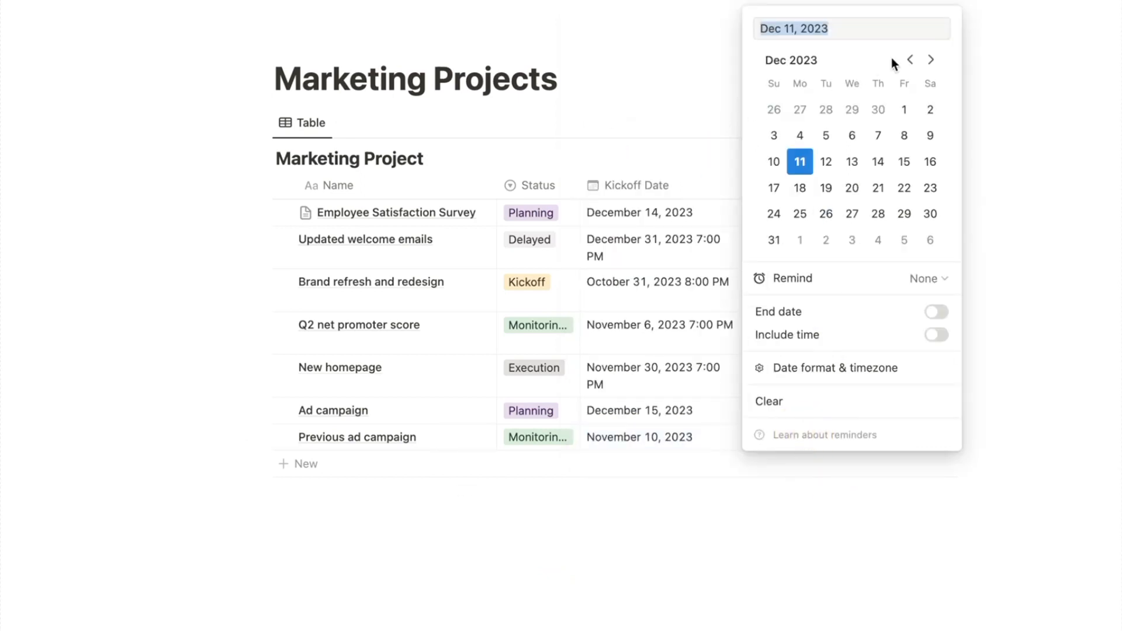
pyautogui.click(910, 59)
pyautogui.click(903, 162)
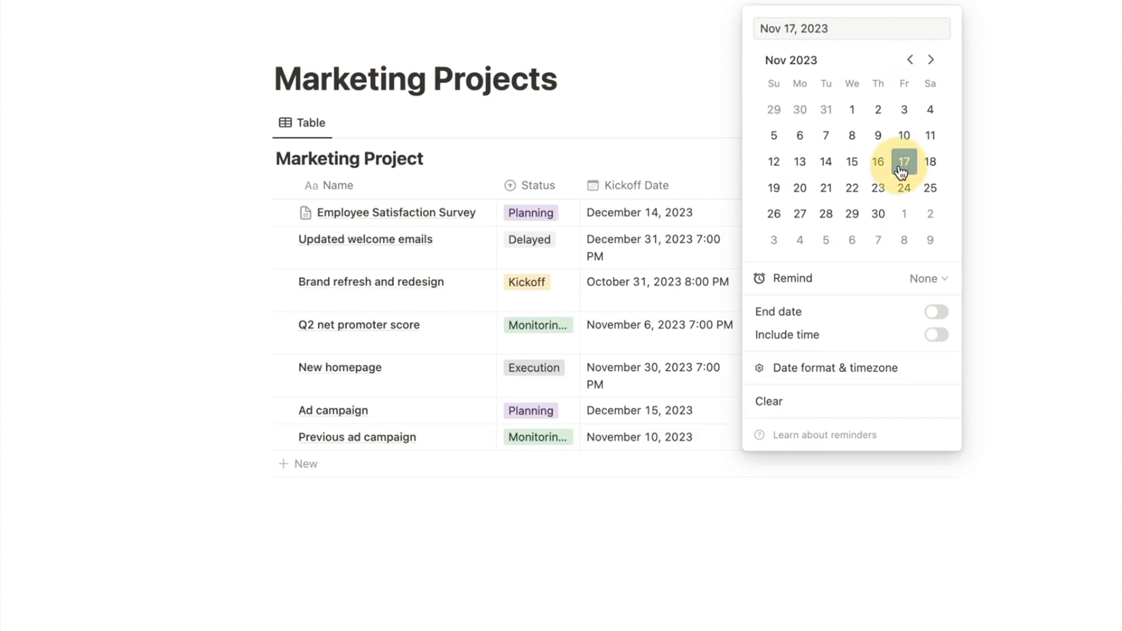
pyautogui.click(665, 530)
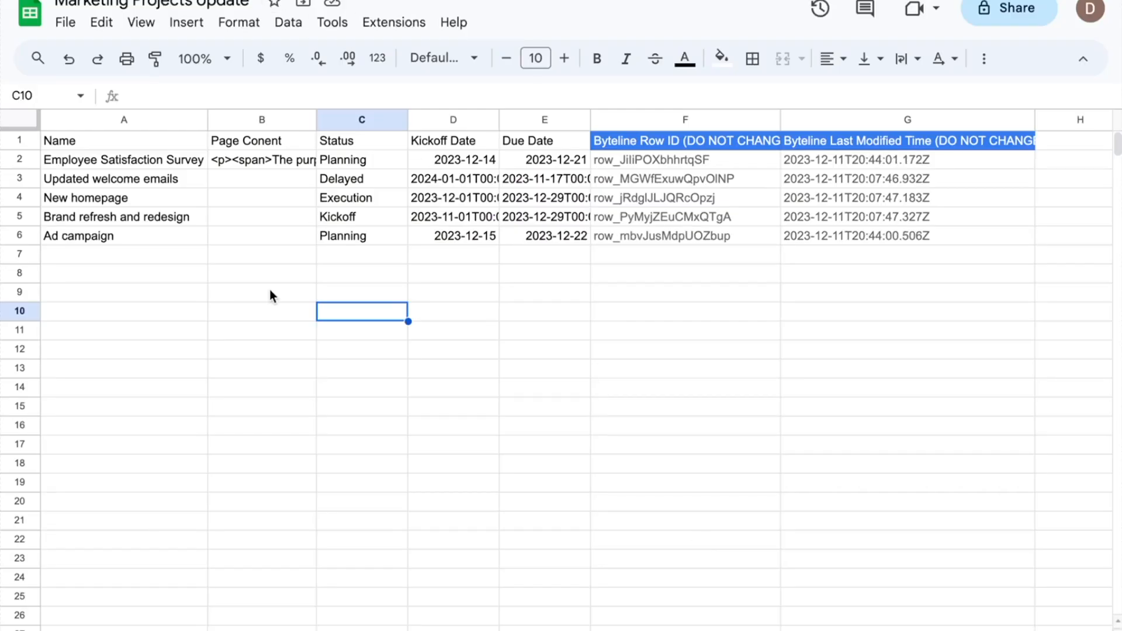
# Switch to the Marketing Projects Update spreadsheet in Google Sheets and examine the synced Ad campaign row
pyautogui.click(329, 236)
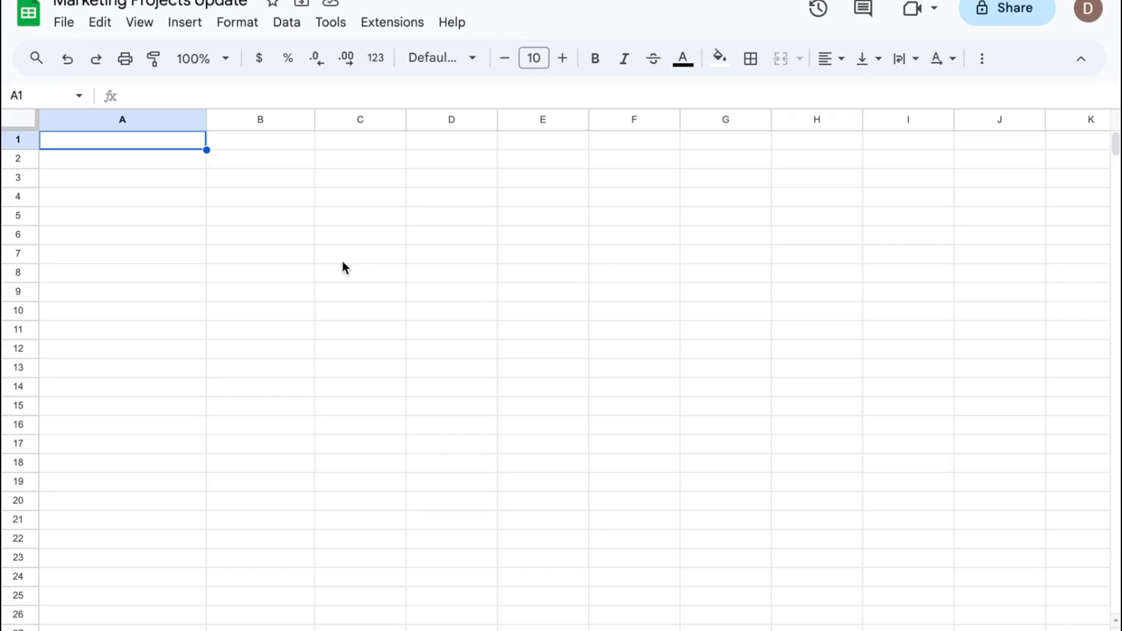
# Enter the column headers Name, Page Content, Status, Kickoff Date and Due Date in cells A1 to E1 of the empty sheet
pyautogui.write('Name')
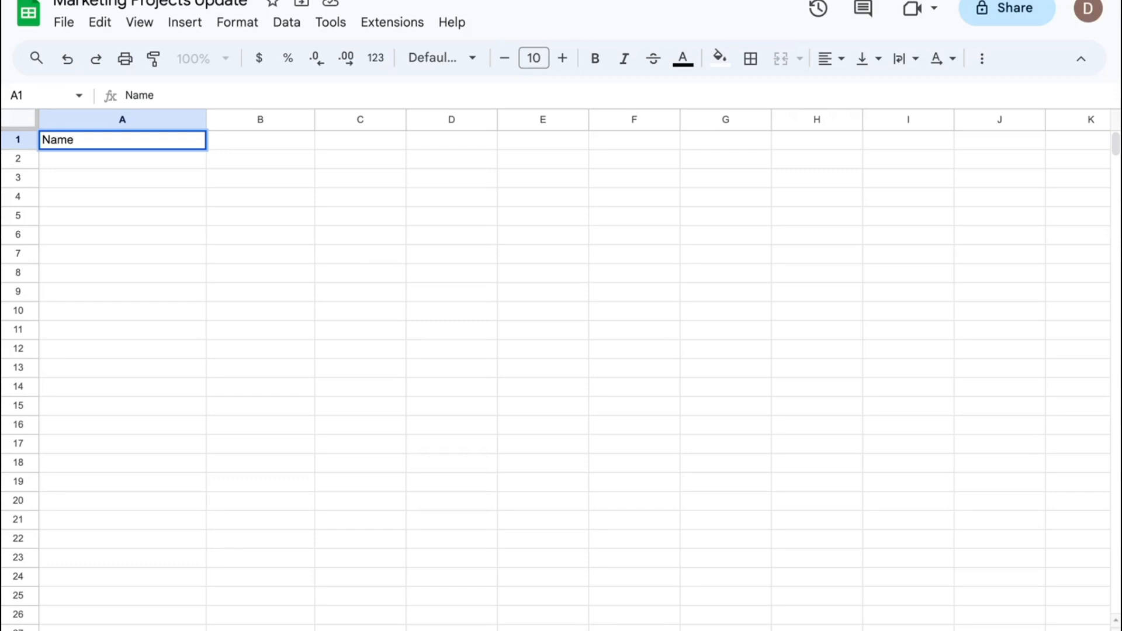
pyautogui.press('Tab')
pyautogui.write('Pa')
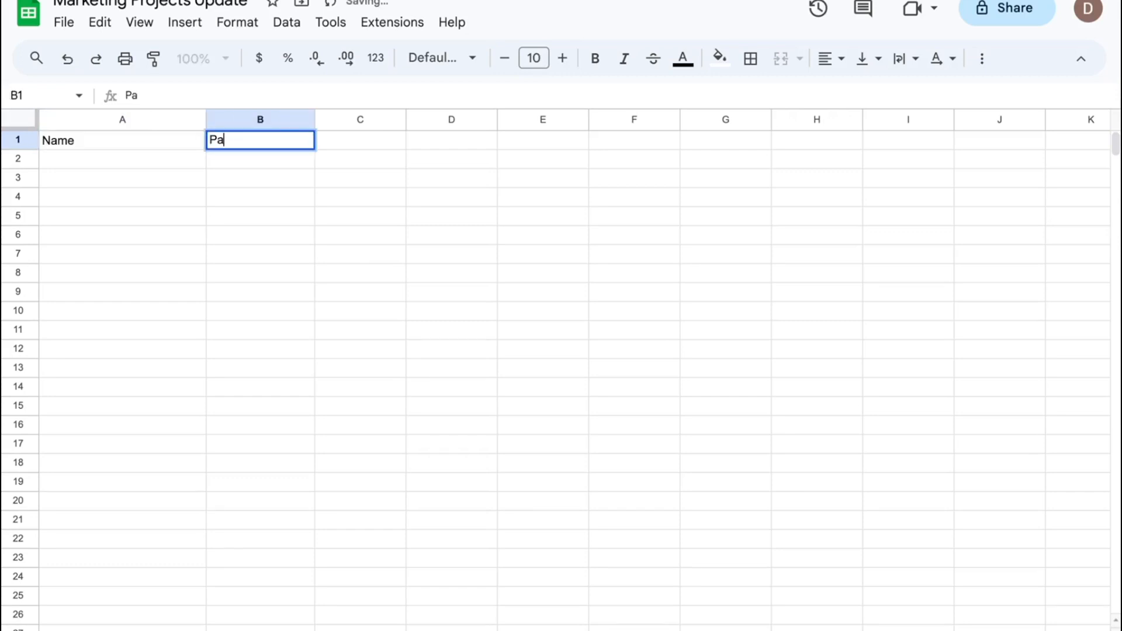
pyautogui.write('ge Content')
pyautogui.press('Tab')
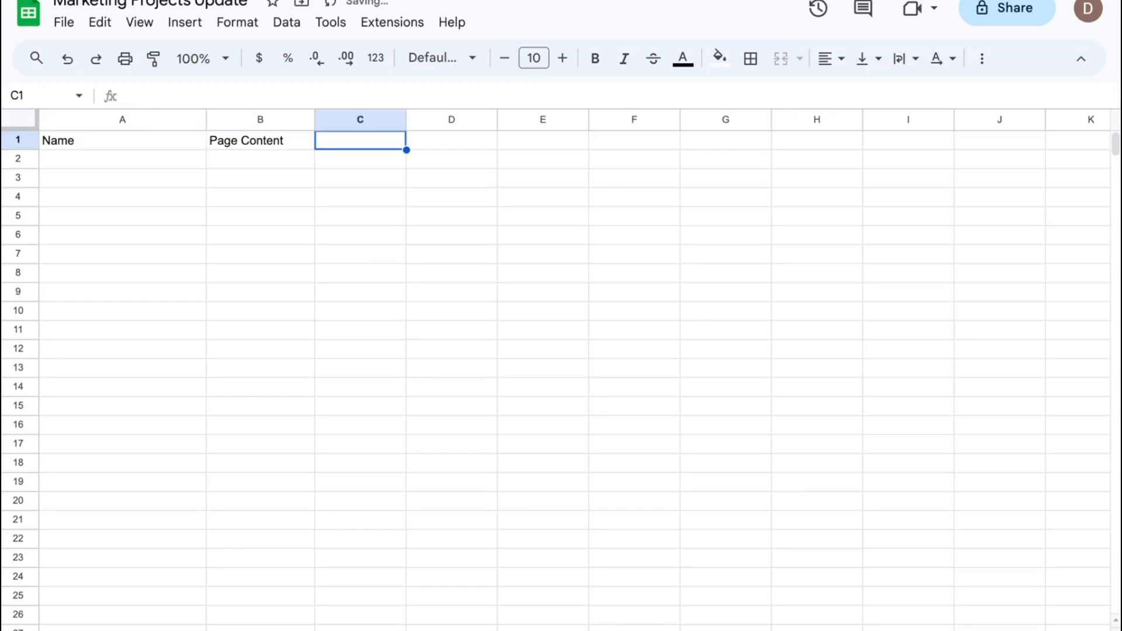
pyautogui.write('Status')
pyautogui.press('Tab')
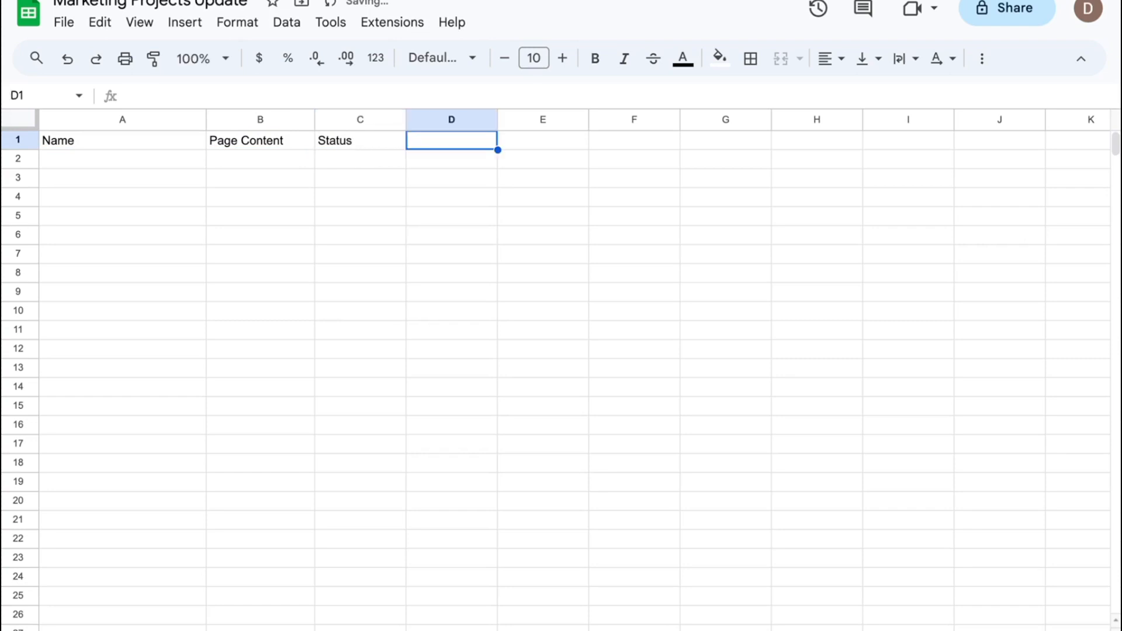
pyautogui.write('Kick')
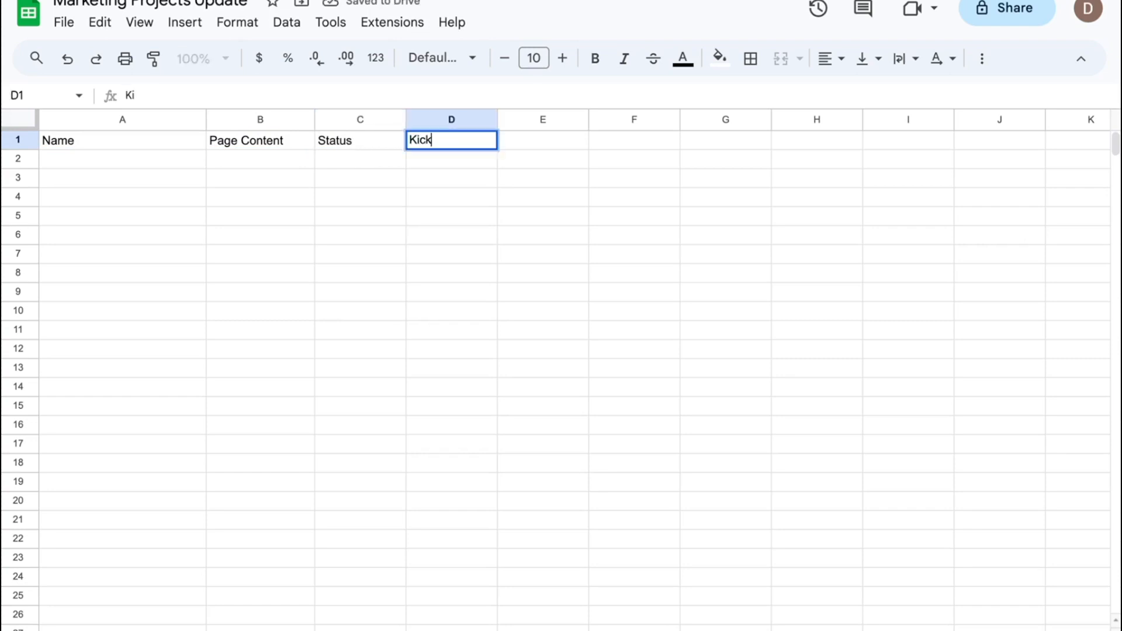
pyautogui.write('off Date')
pyautogui.press('Tab')
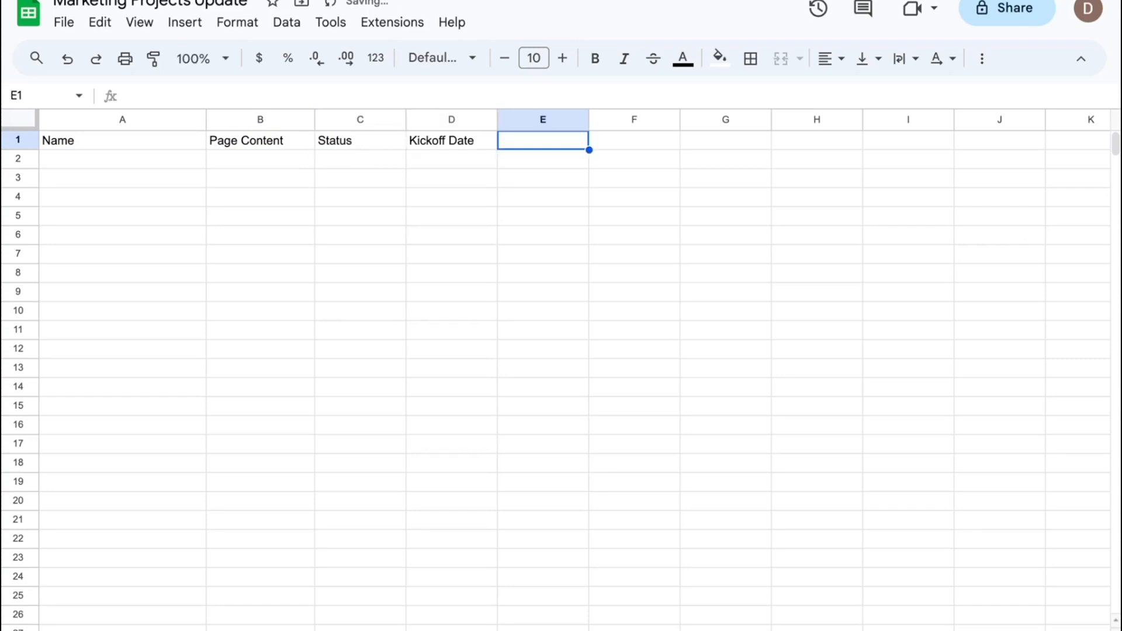
pyautogui.write('Due Date')
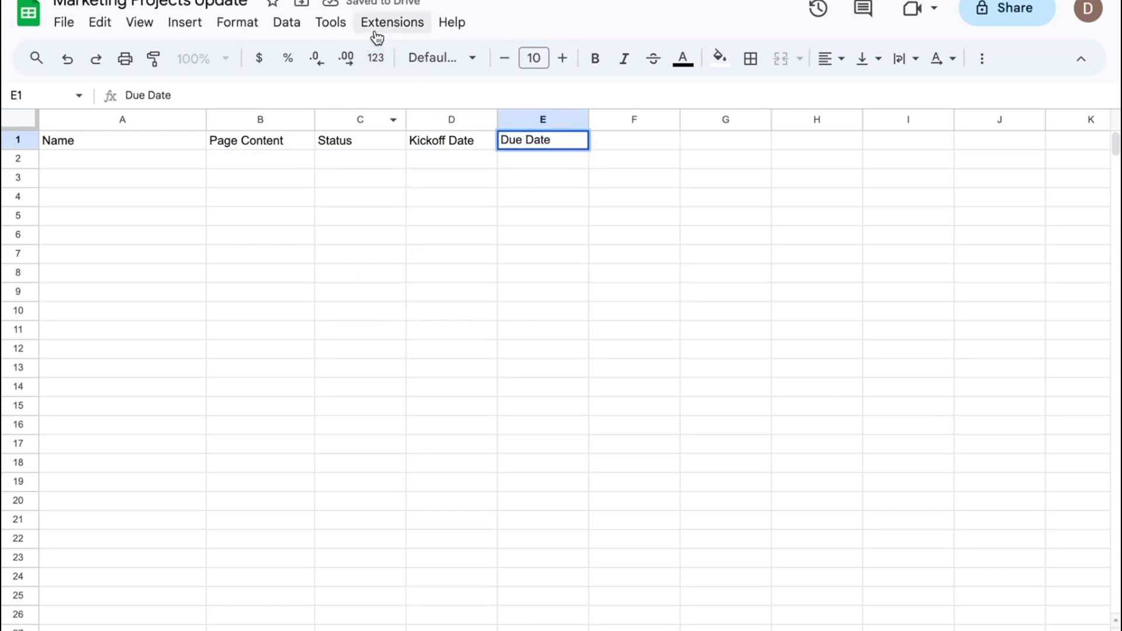
# Search the Google Workspace Marketplace add-ons for "Byteline - Data Sync & Automation"
pyautogui.click(416, 22)
pyautogui.click(422, 53)
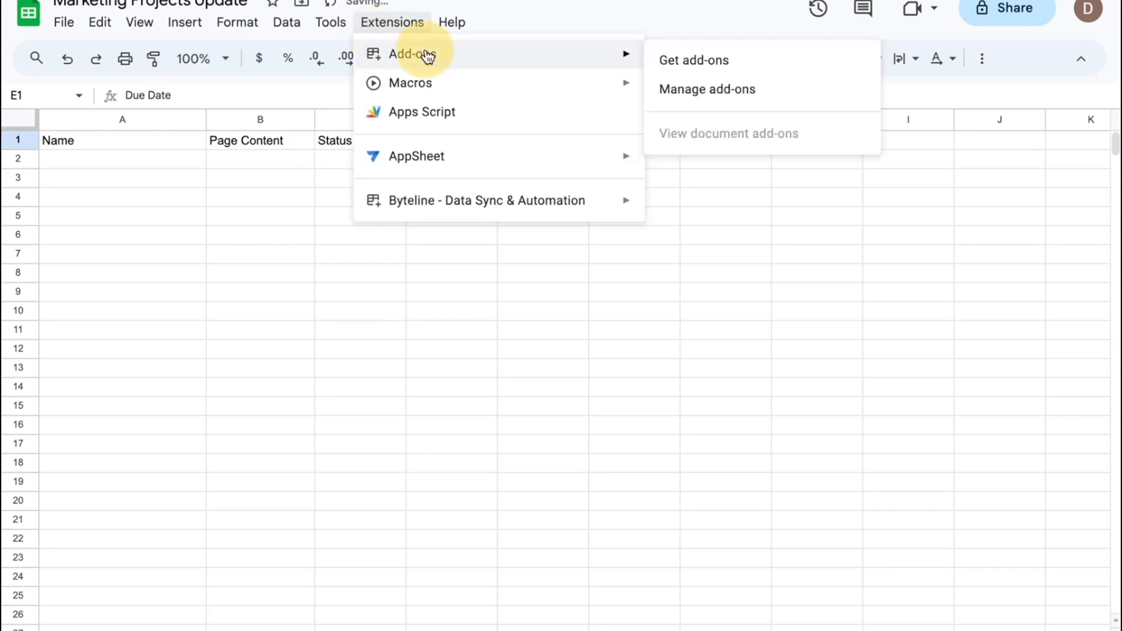
pyautogui.click(704, 65)
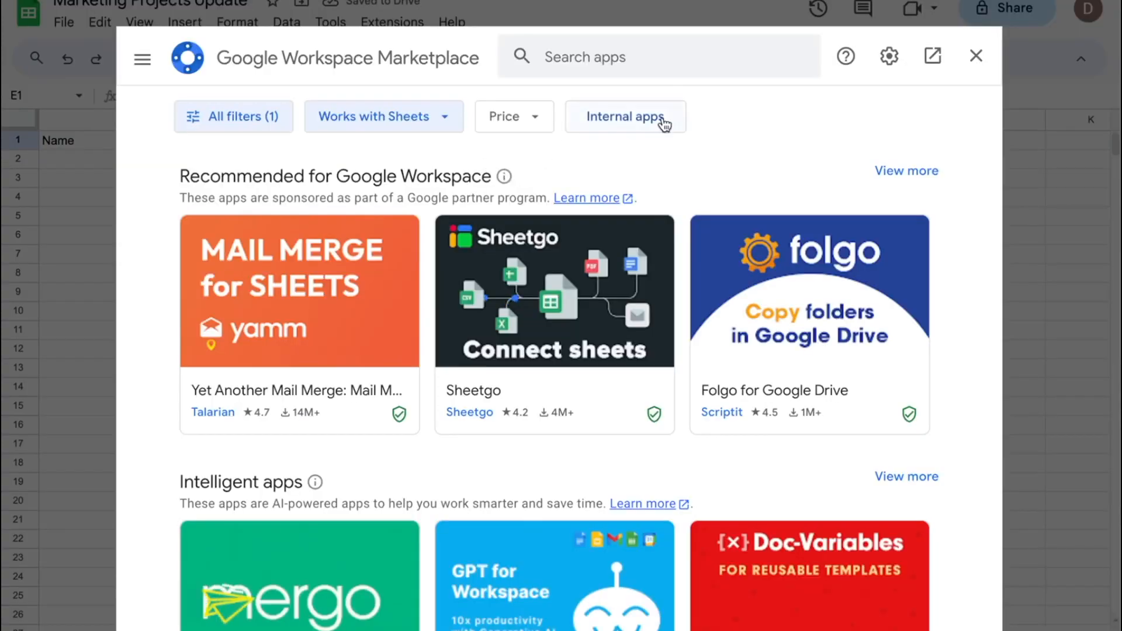
pyautogui.click(594, 55)
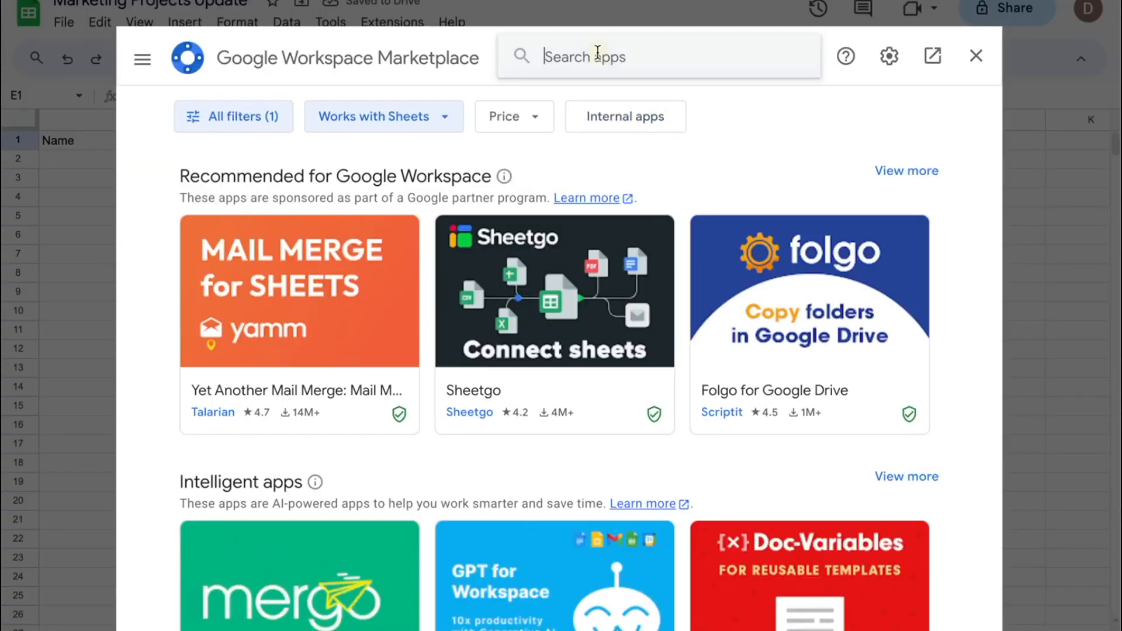
pyautogui.write('byteline')
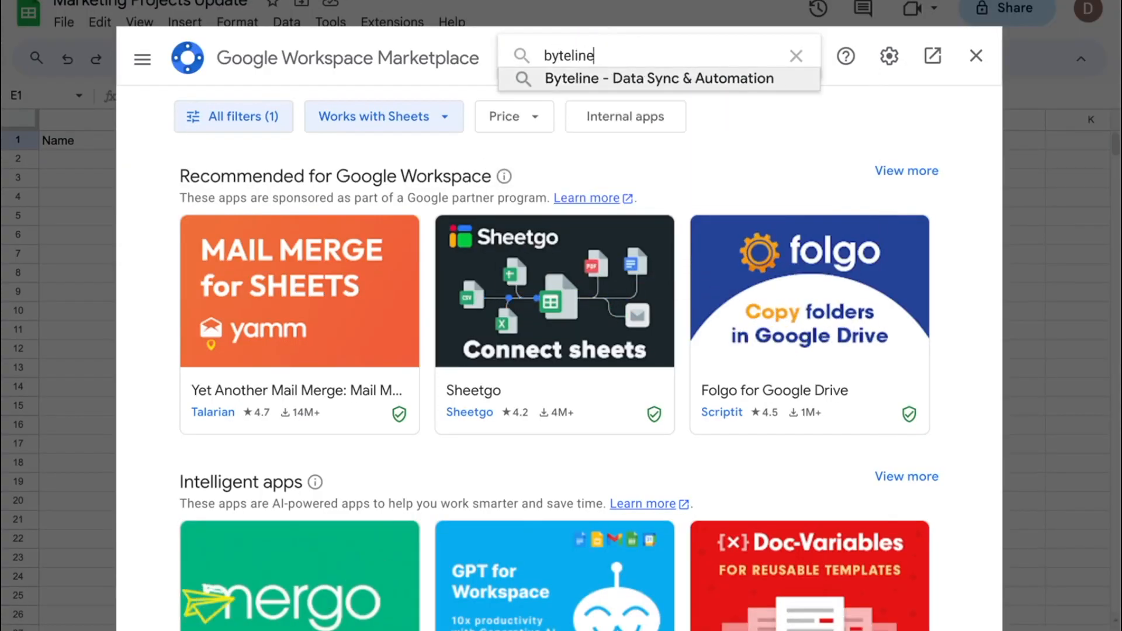
pyautogui.click(627, 76)
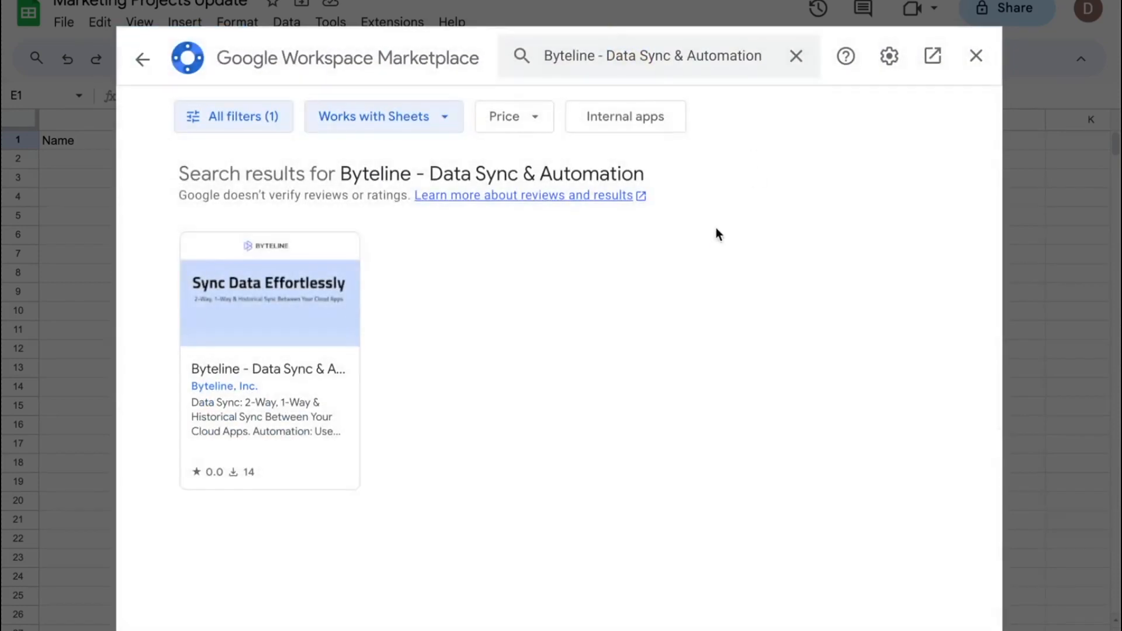
# Install the Byteline - Data Sync & Automation add-on and finish the installation dialog
pyautogui.click(303, 369)
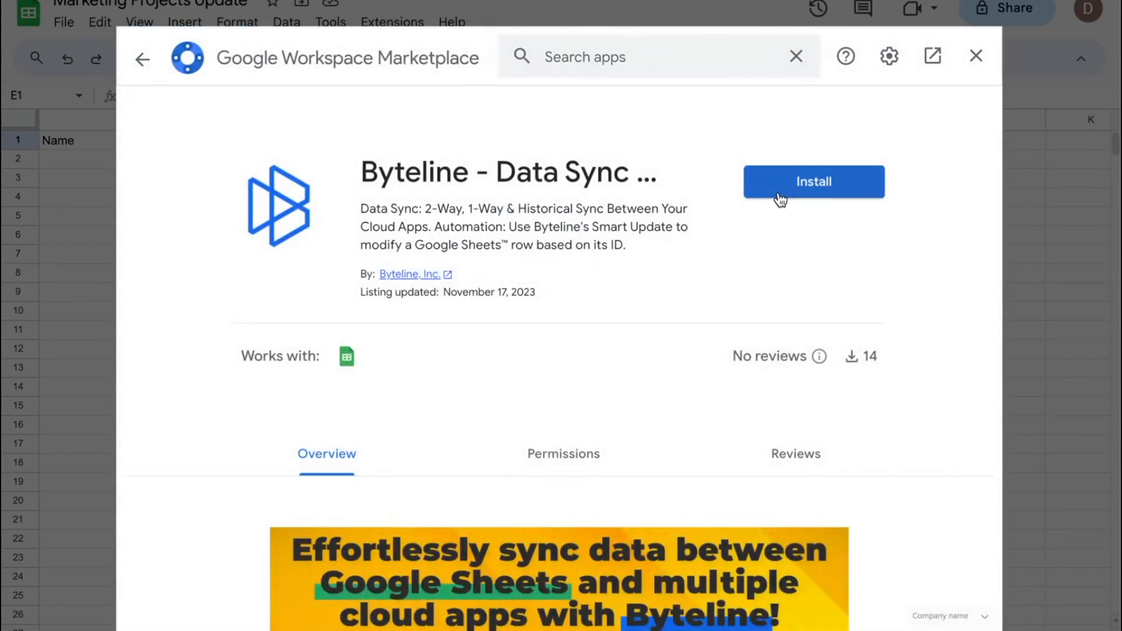
pyautogui.click(781, 196)
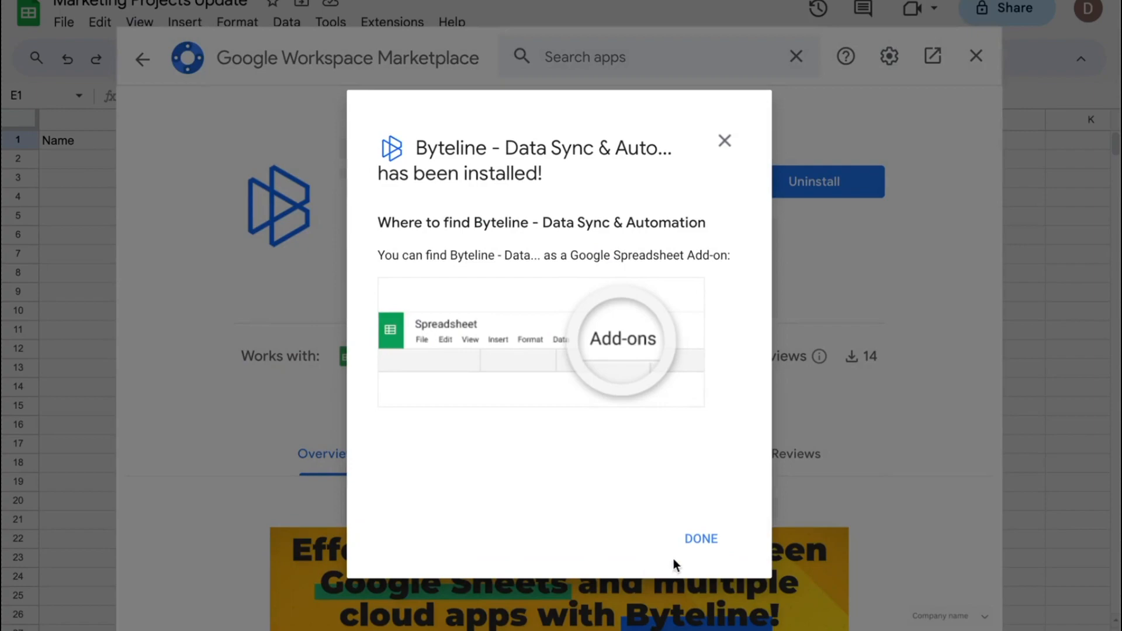
pyautogui.click(690, 542)
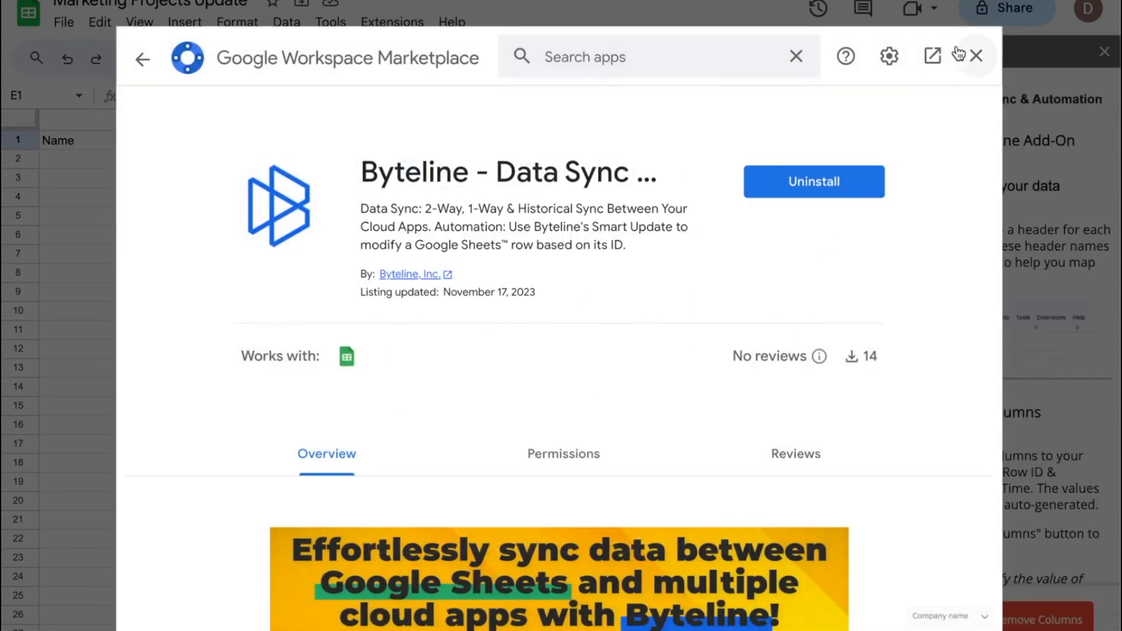
# Close the marketplace listing and add the two Byteline columns to the sheet through the add-on, accepting the installation notice
pyautogui.click(975, 55)
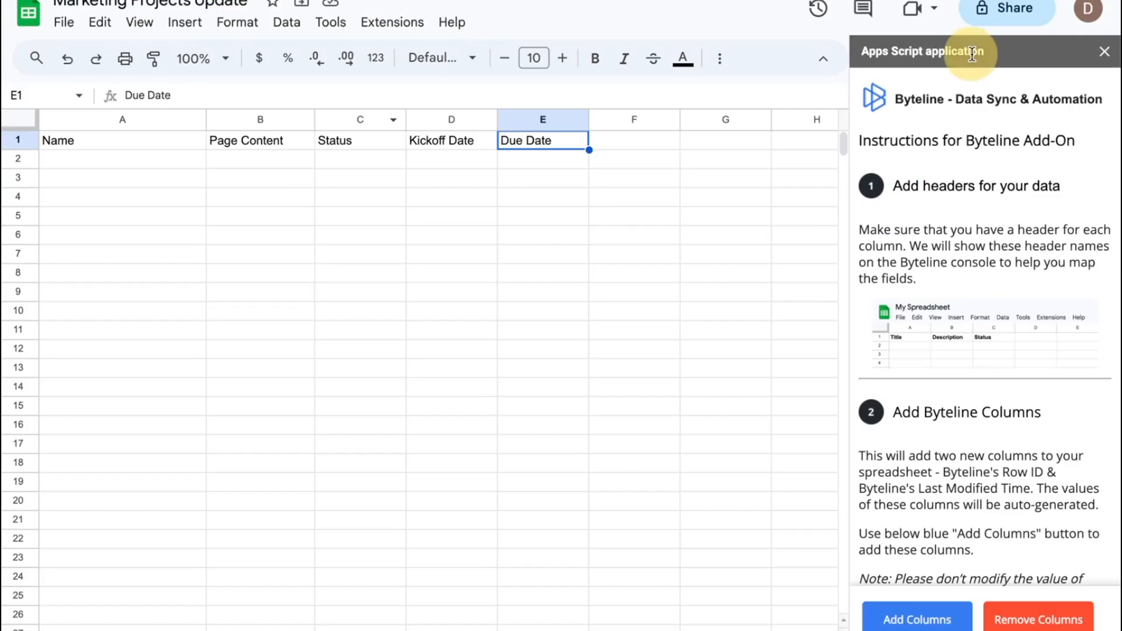
pyautogui.click(910, 625)
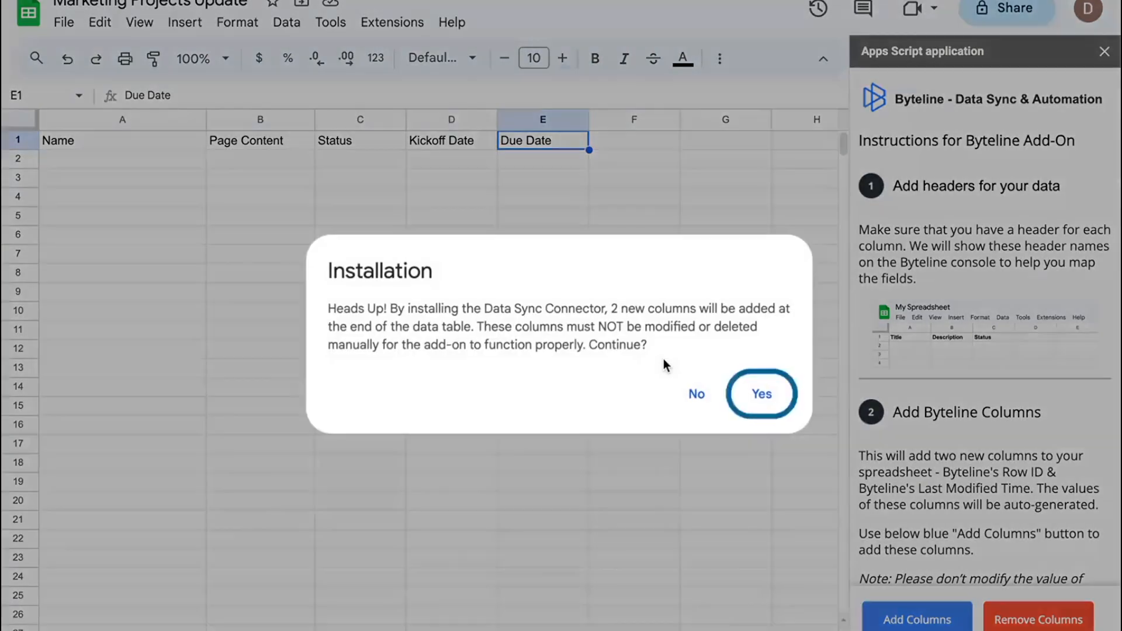
pyautogui.click(759, 393)
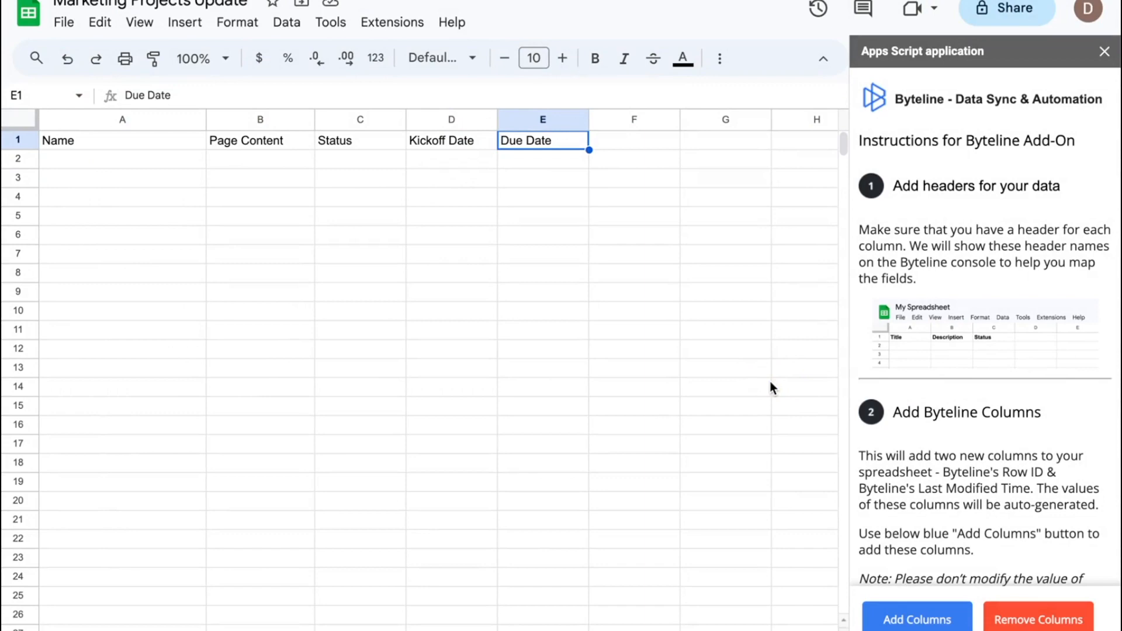
pyautogui.click(1105, 51)
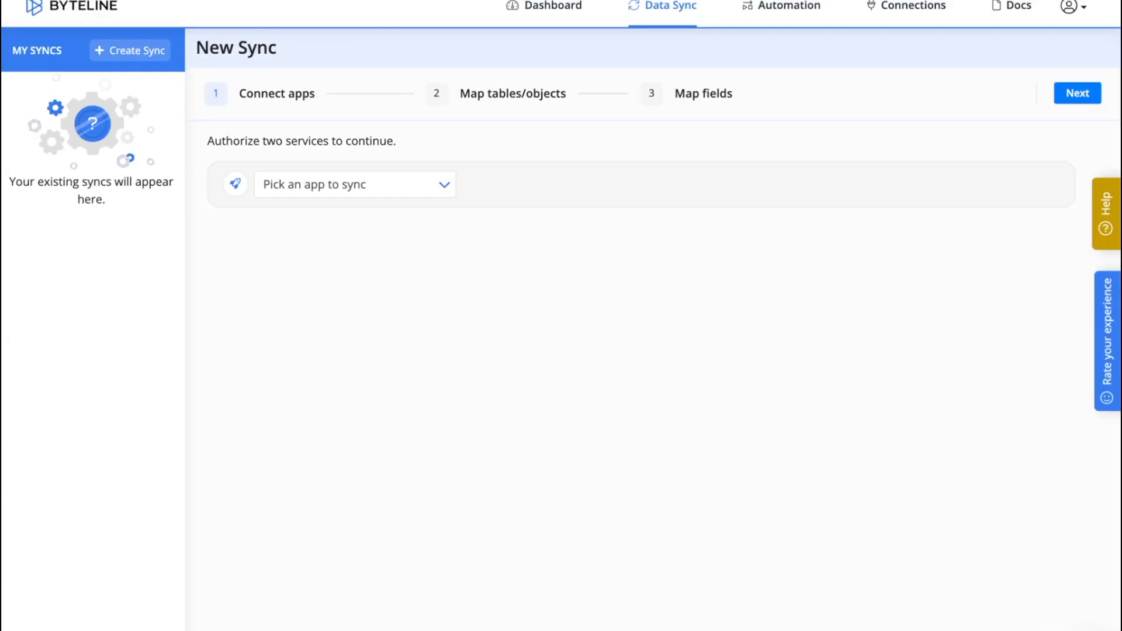
# Switch to the Byteline console and connect Notion and Google Sheets as the two apps of the new sync
pyautogui.click(375, 185)
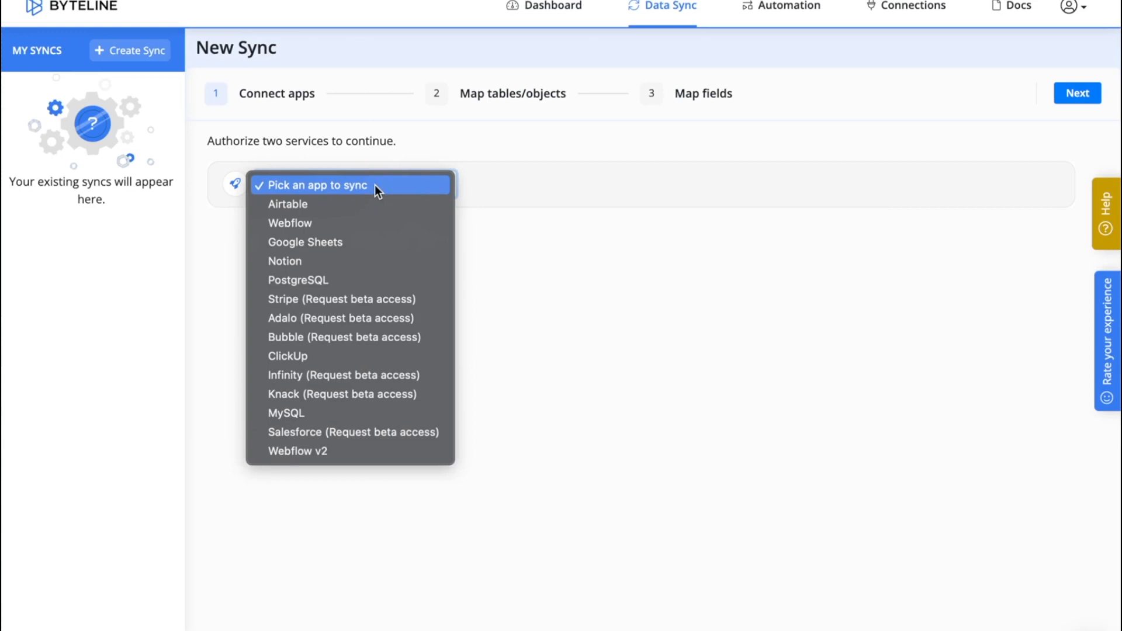
pyautogui.click(352, 258)
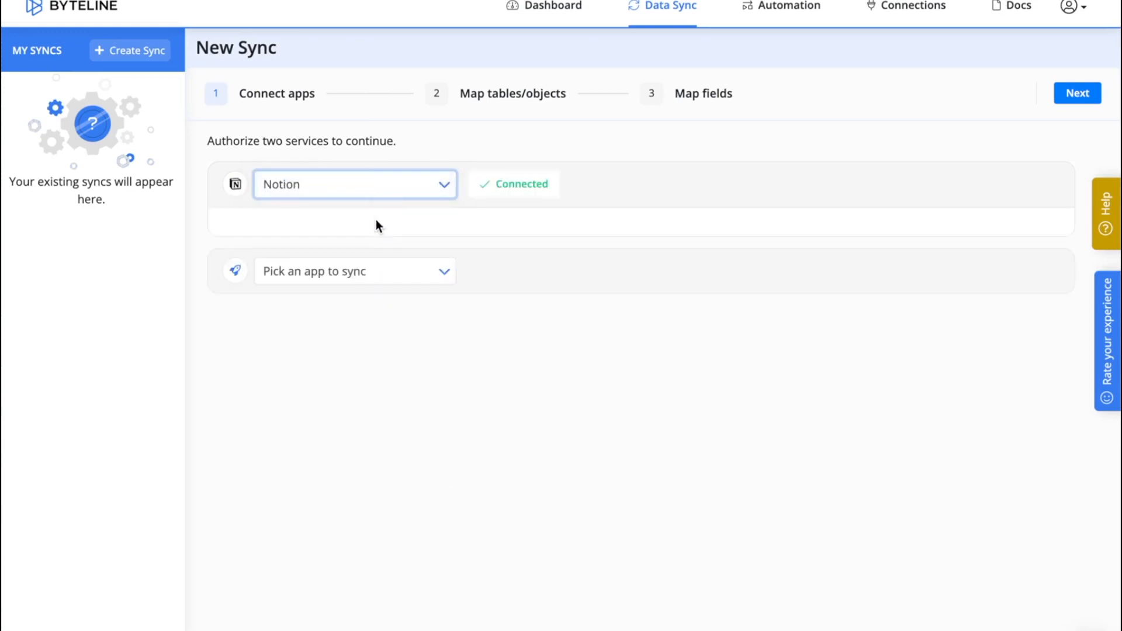
pyautogui.click(423, 270)
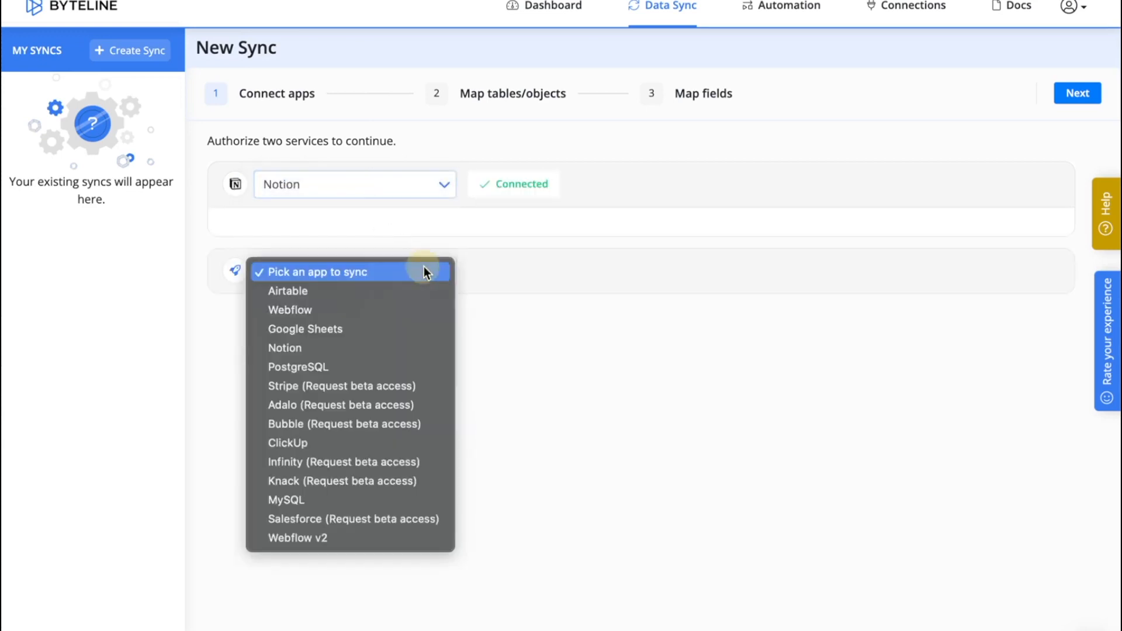
pyautogui.click(401, 327)
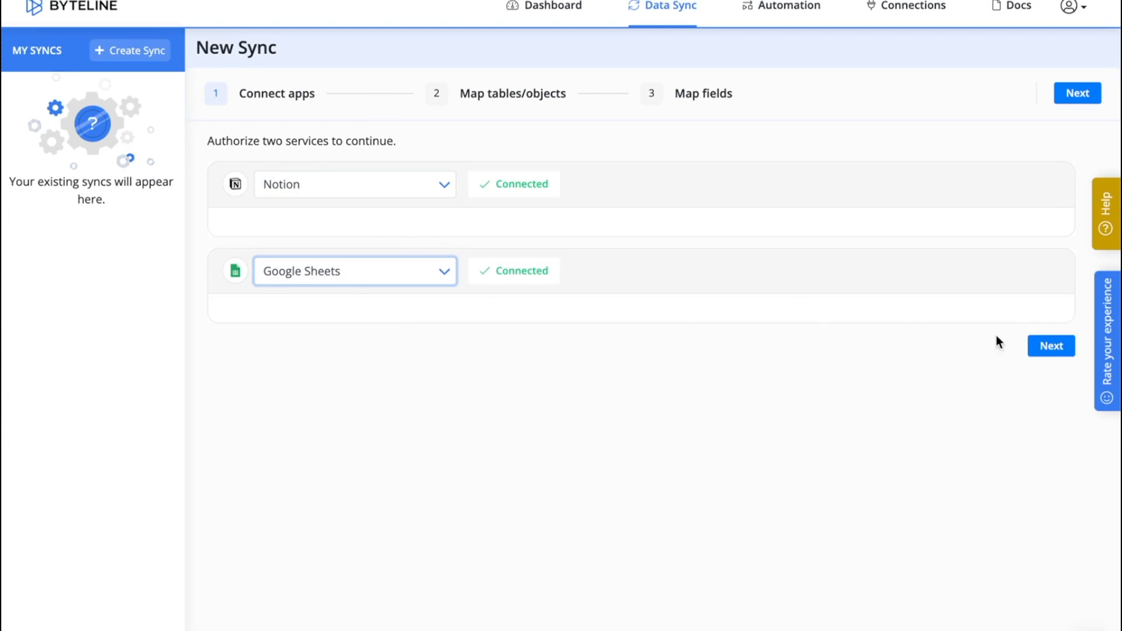
pyautogui.click(1053, 347)
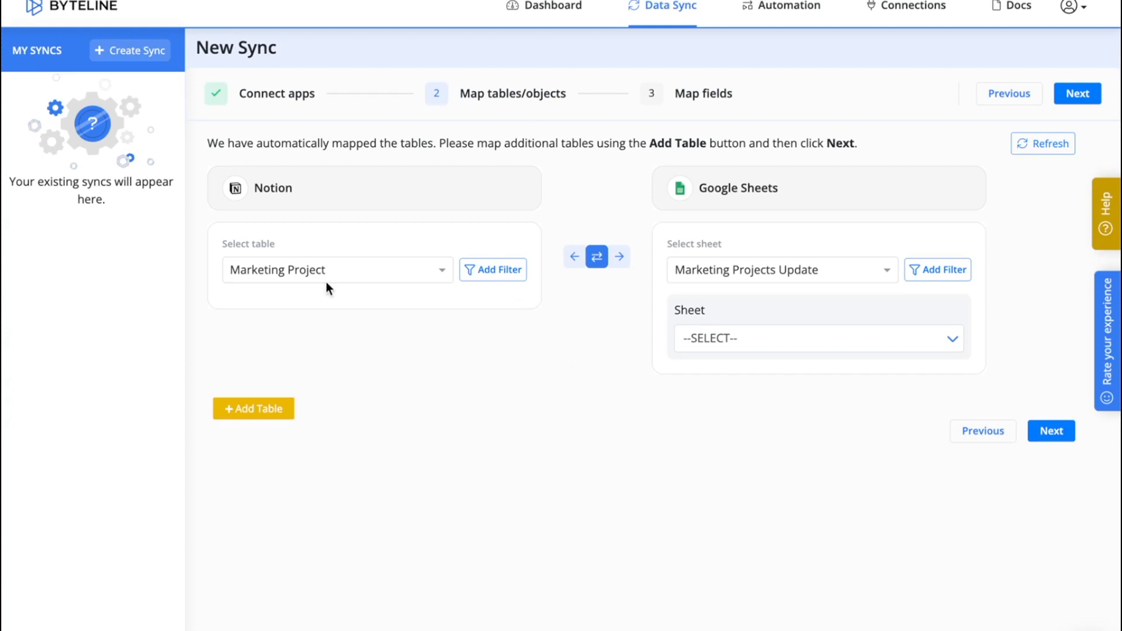
# Set the table mapping to sync one way from Notion to Google Sheets, targeting the Project overview sheet
pyautogui.click(620, 258)
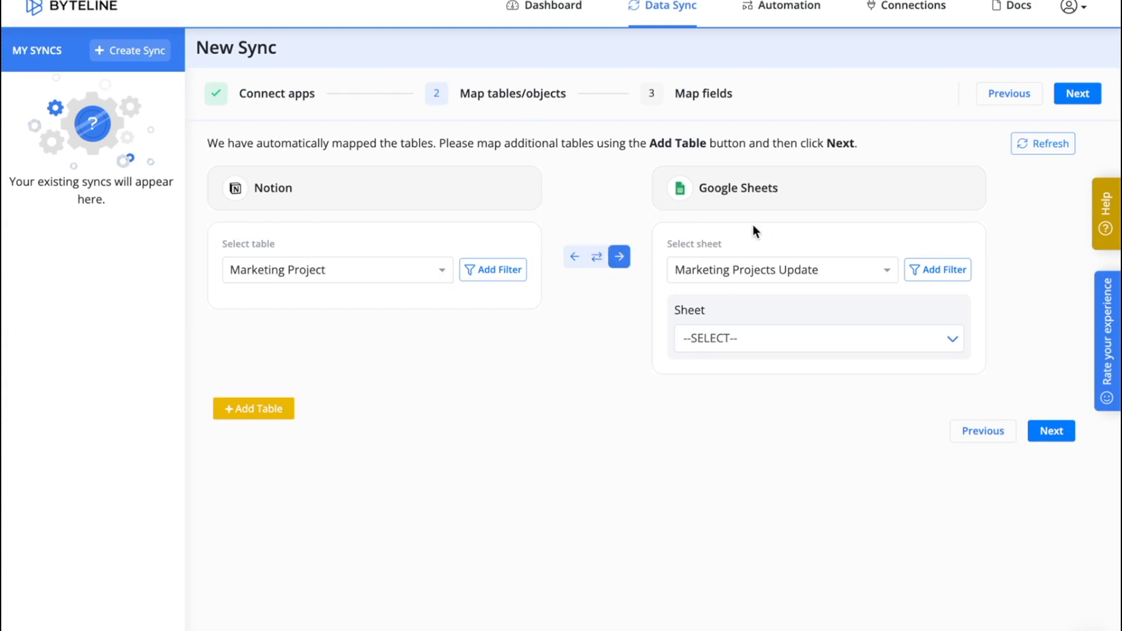
pyautogui.click(745, 337)
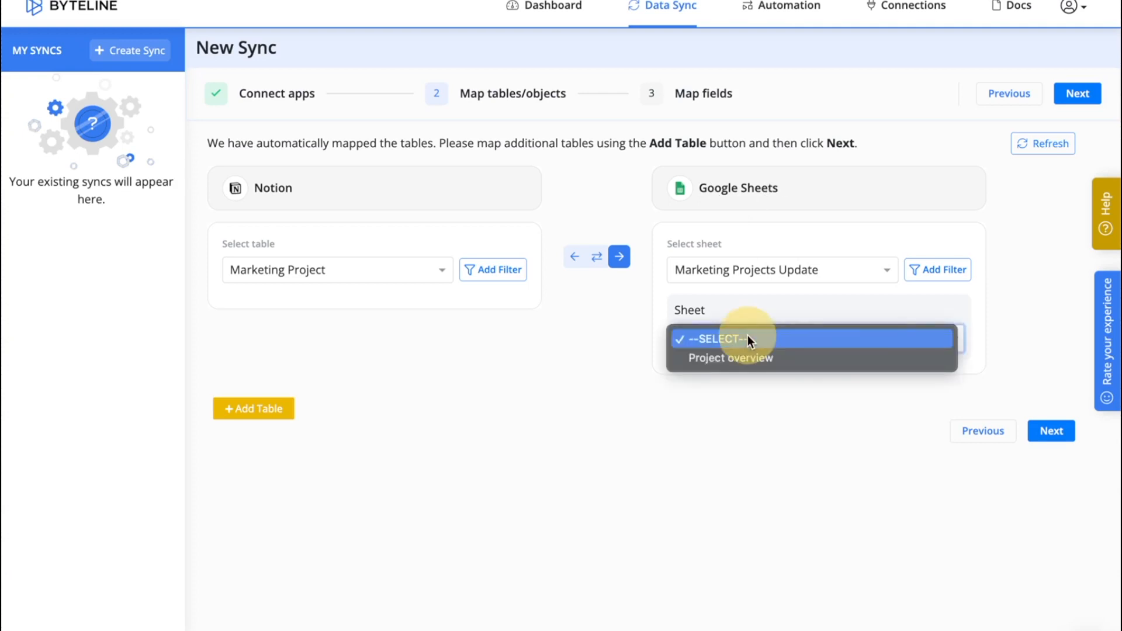
pyautogui.click(749, 359)
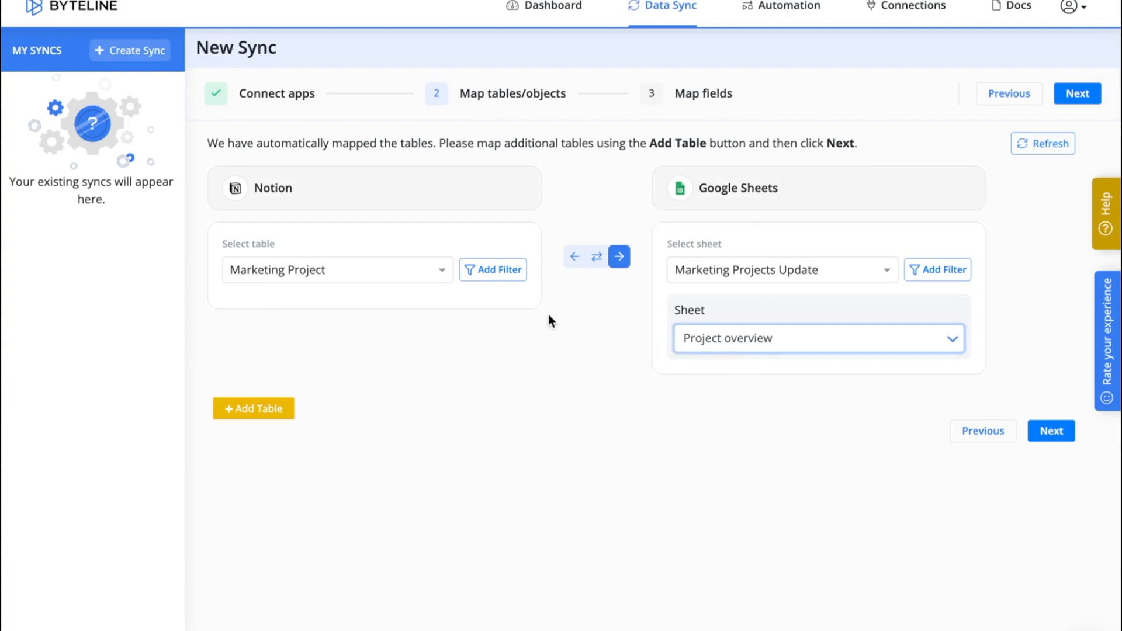
# Add and save a filter on the Notion Marketing Project table with the condition Status Not equals Monitoring/Complete
pyautogui.click(485, 272)
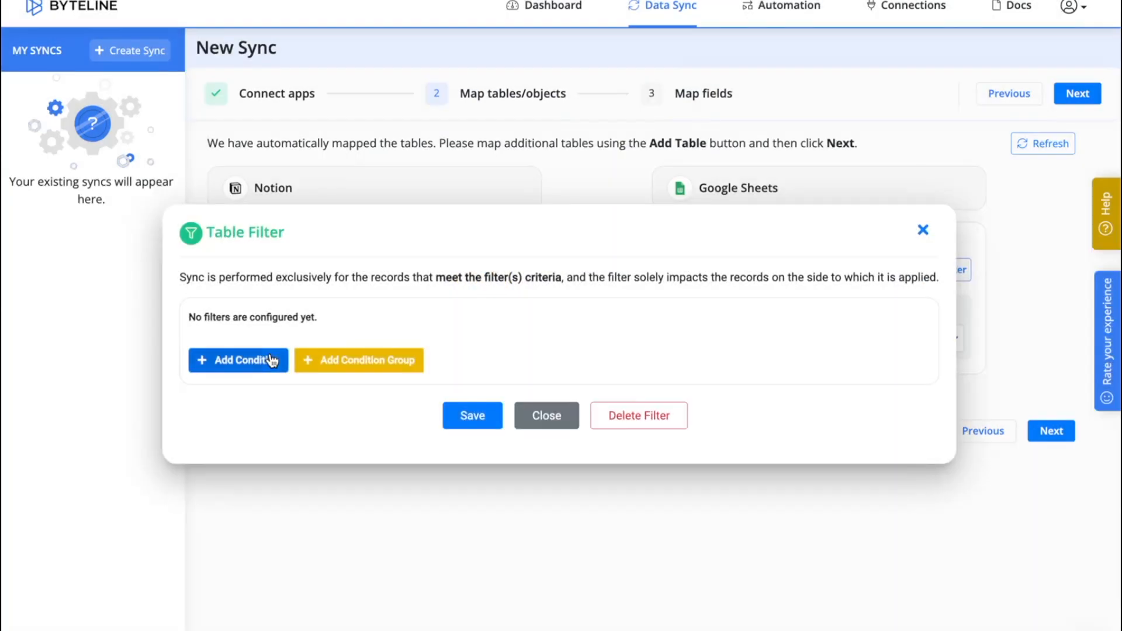
pyautogui.click(255, 359)
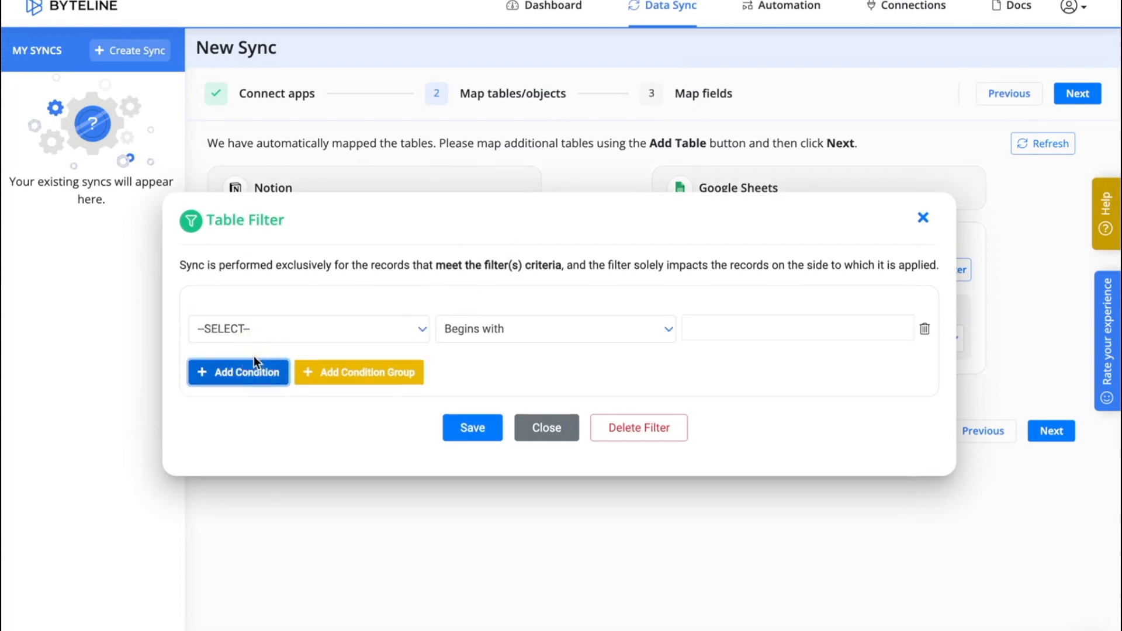
pyautogui.click(262, 335)
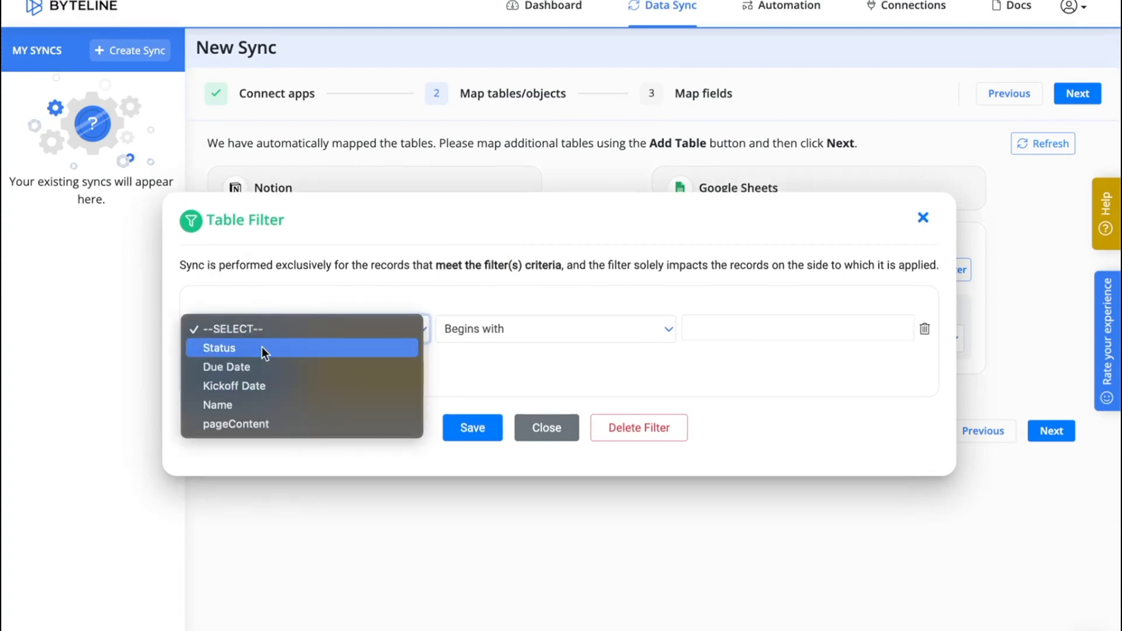
pyautogui.click(262, 346)
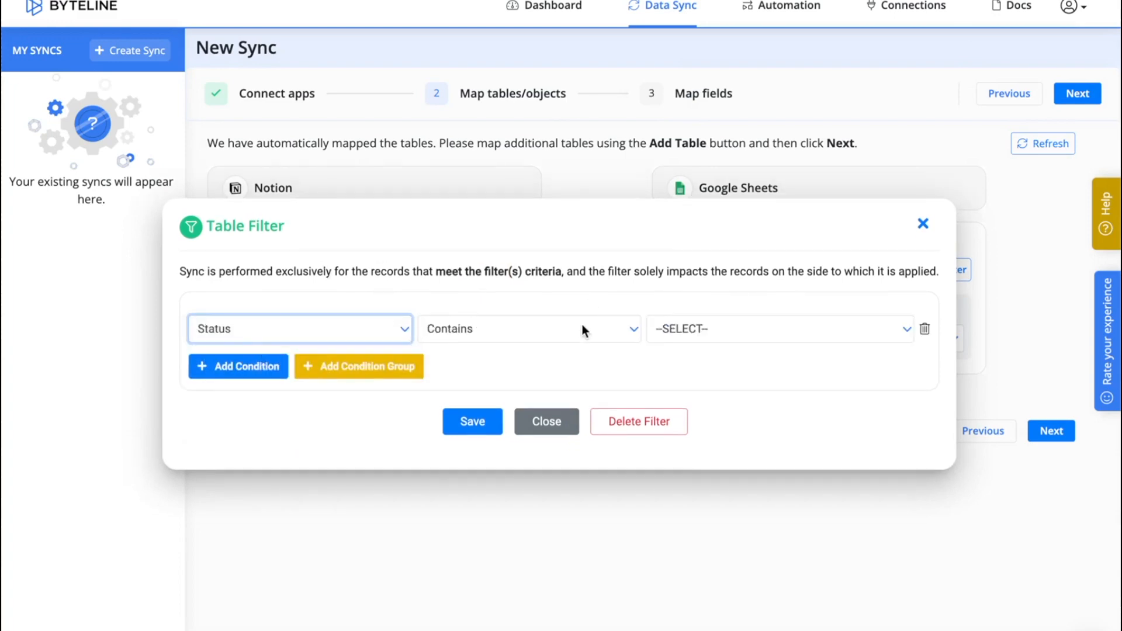
pyautogui.click(602, 334)
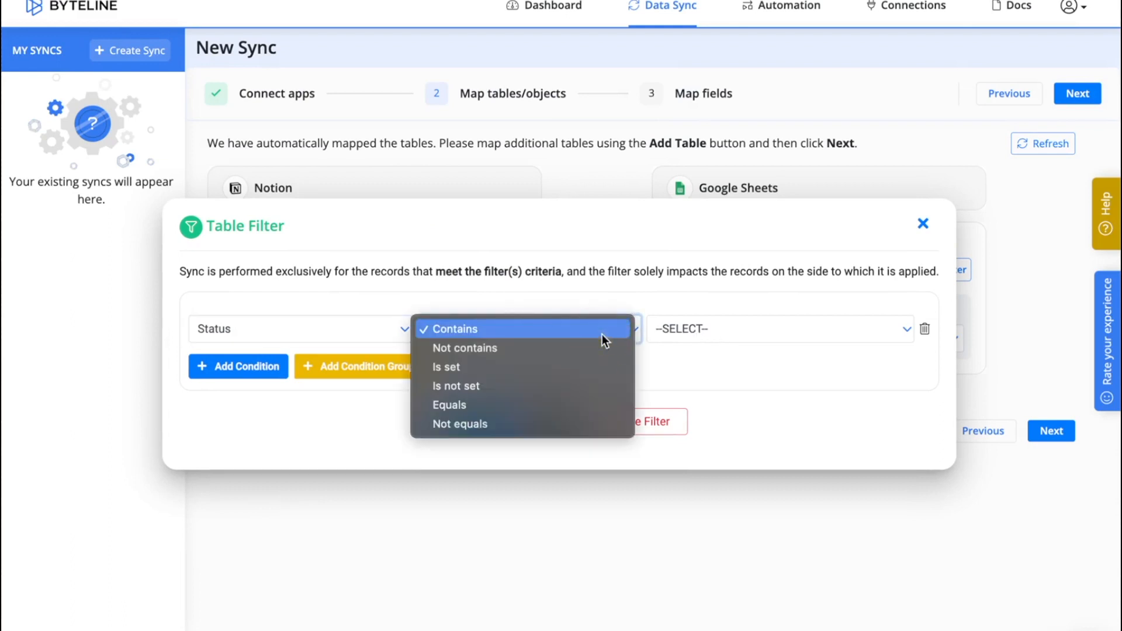
pyautogui.click(577, 415)
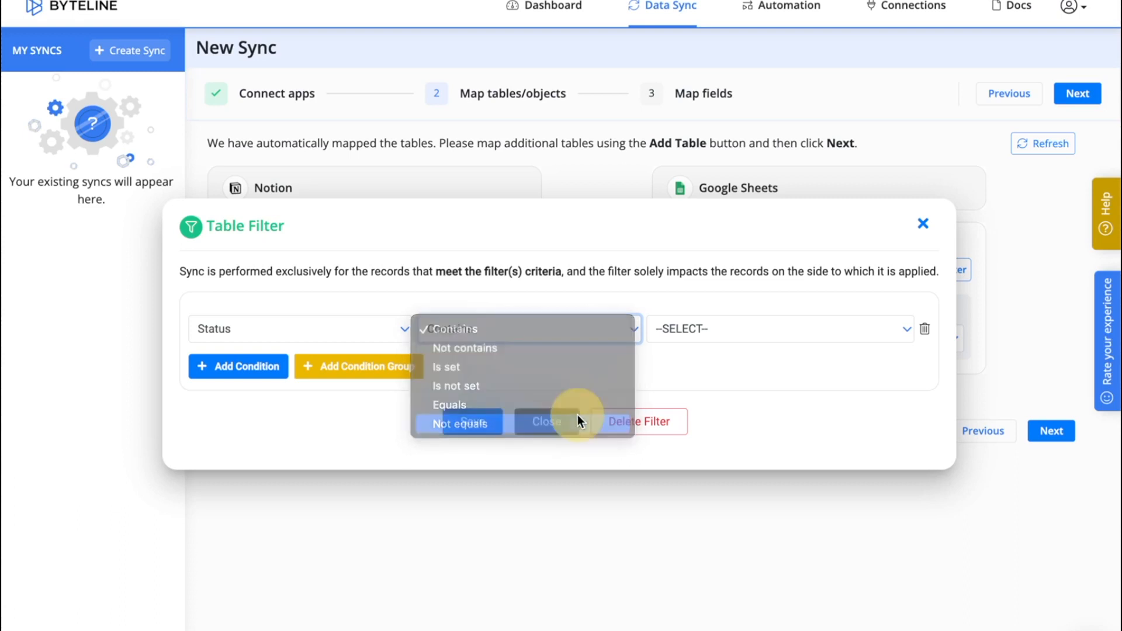
pyautogui.click(694, 338)
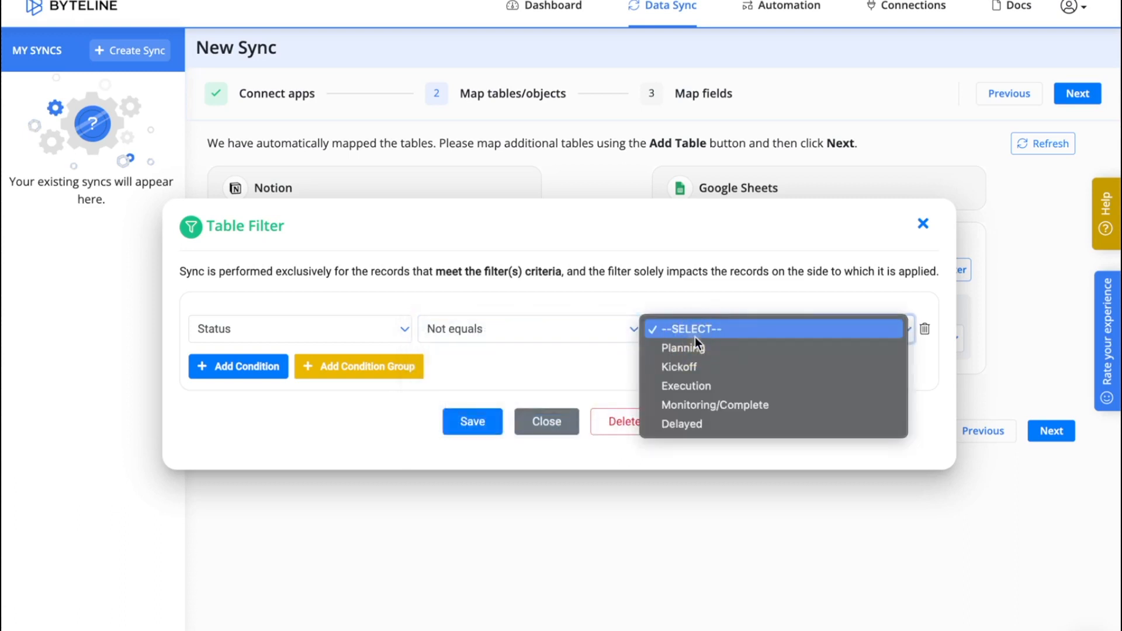
pyautogui.click(713, 405)
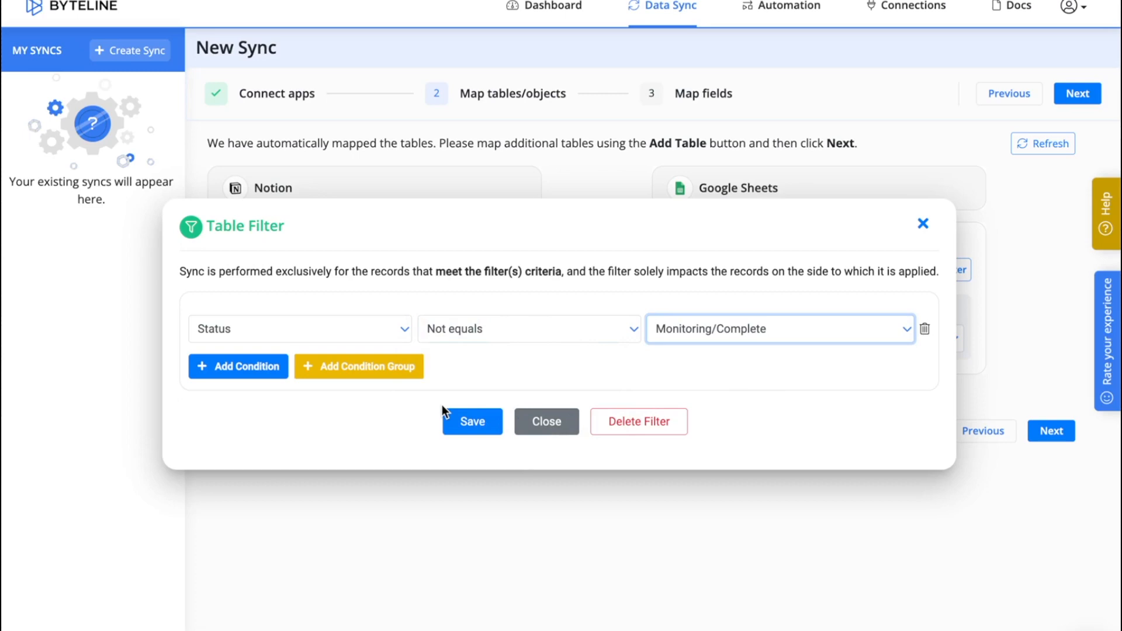
pyautogui.click(472, 421)
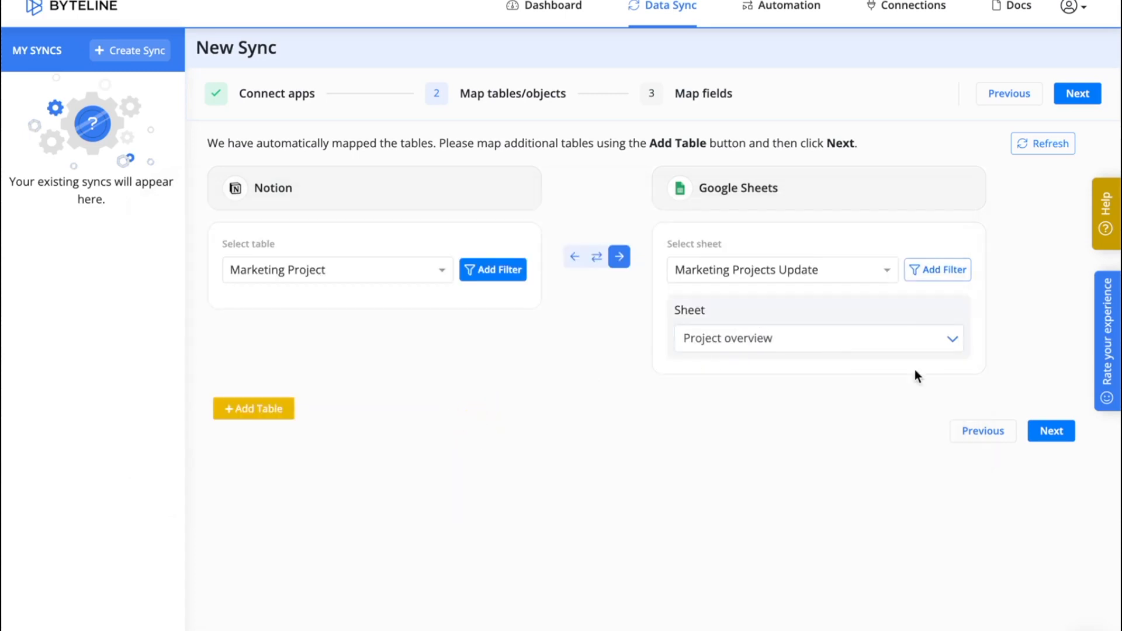
# Continue to field mapping and add a field that maps Notion's pageContent to the sheet's Page Content column
pyautogui.click(1039, 430)
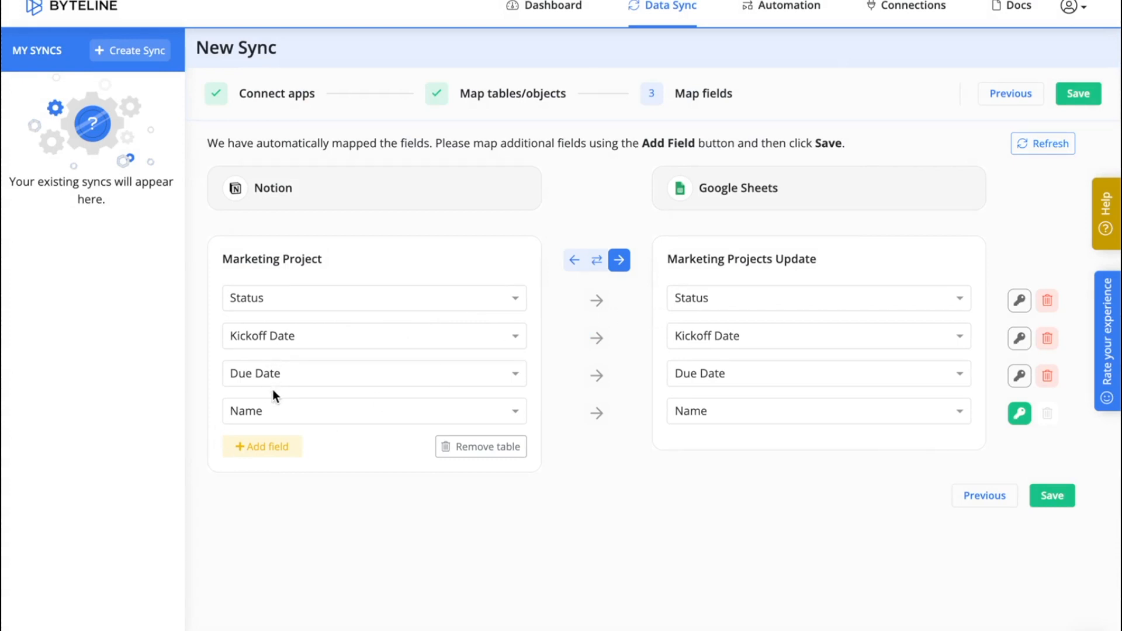
pyautogui.click(272, 451)
pyautogui.click(302, 452)
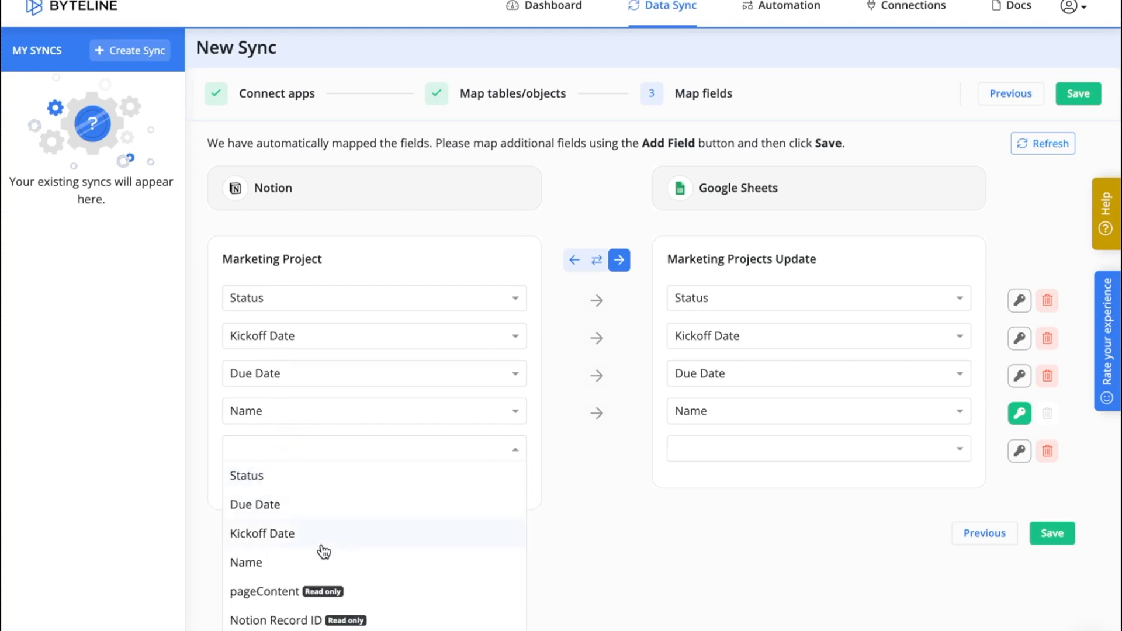
pyautogui.click(326, 594)
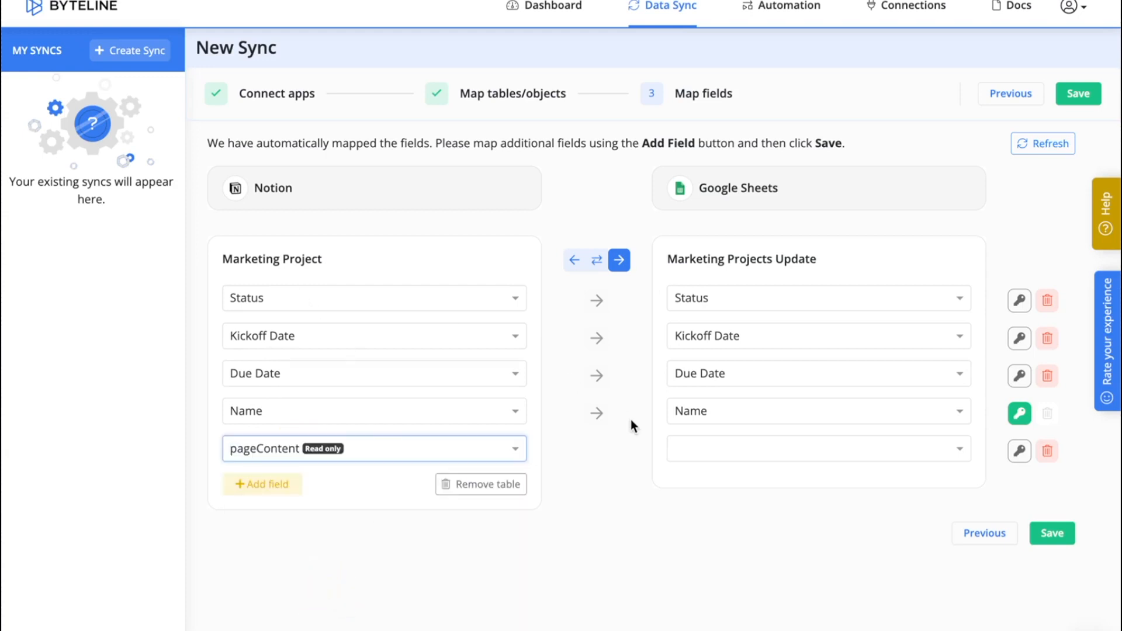
pyautogui.click(693, 454)
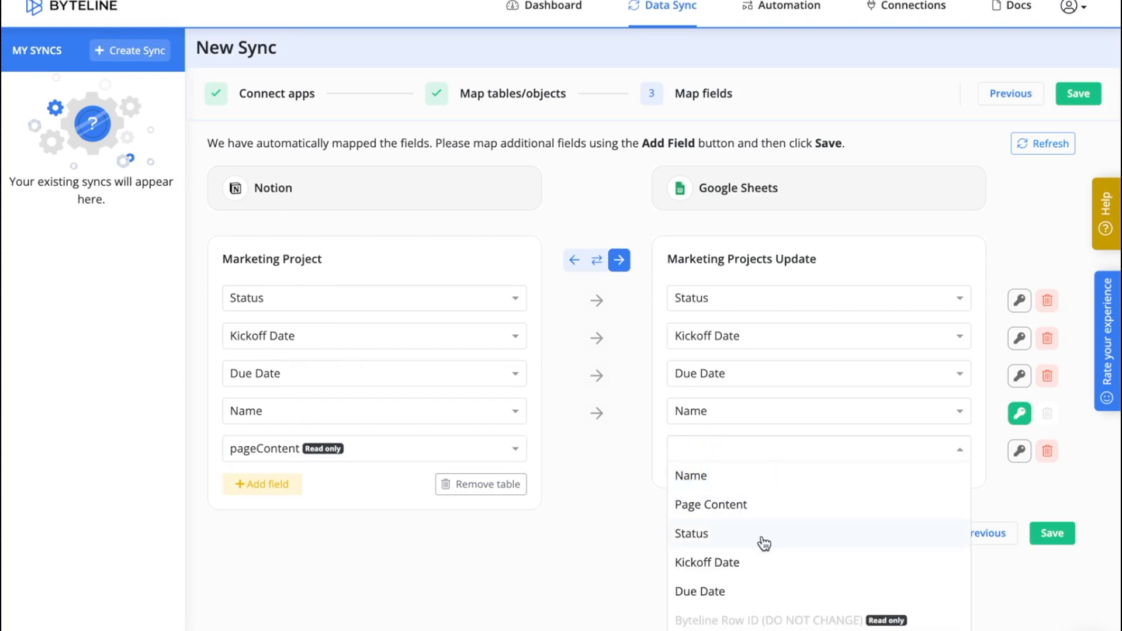
pyautogui.click(717, 508)
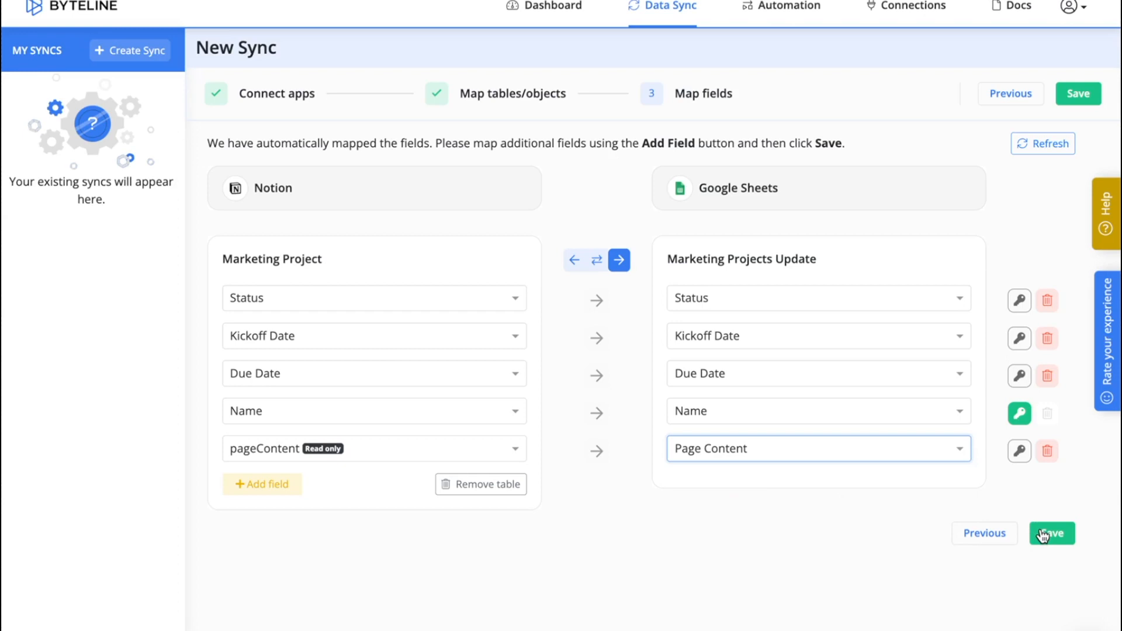
# Save the field mapping with Name as the key field and start the sync
pyautogui.click(1020, 414)
pyautogui.click(1052, 536)
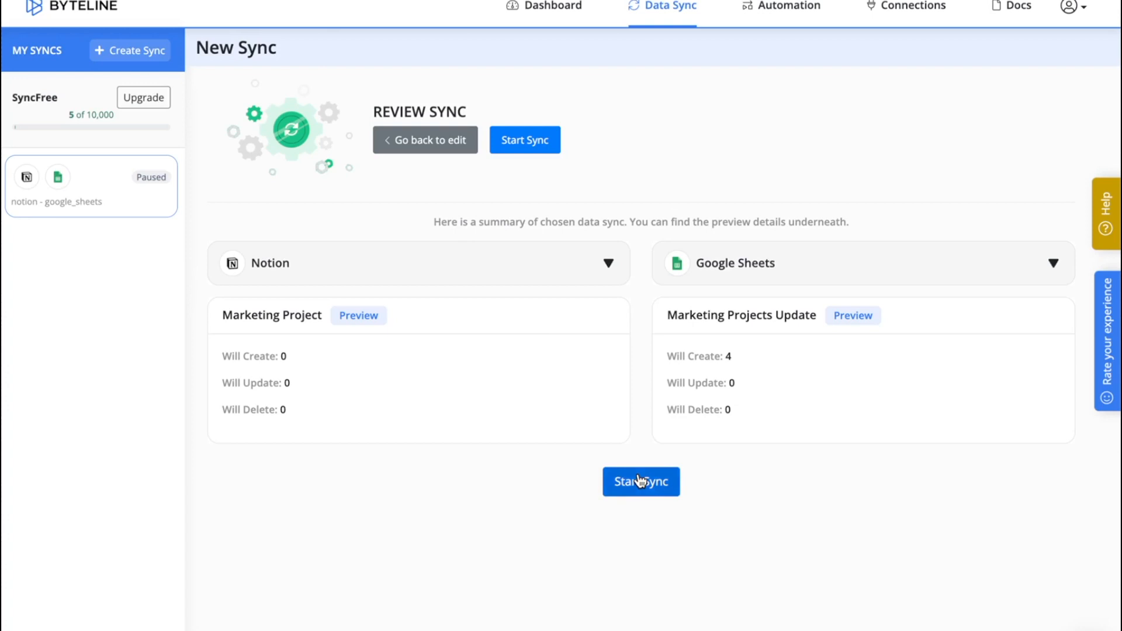
pyautogui.click(639, 480)
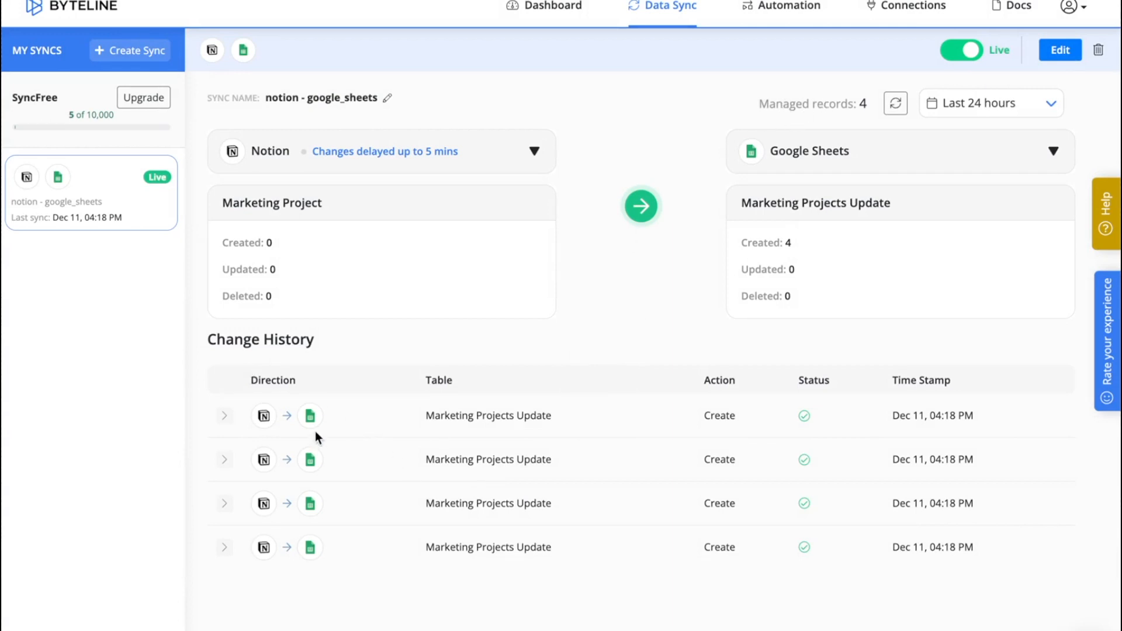
# Examine the column values of the created records in the sync's change history
pyautogui.click(224, 460)
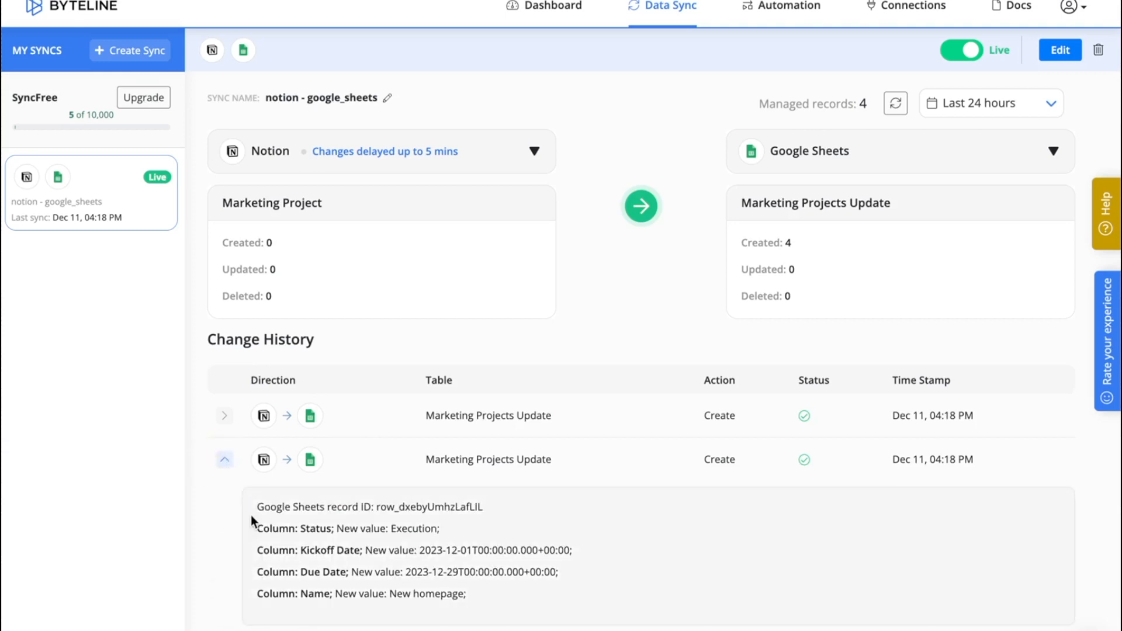
pyautogui.scroll(-1, 333, 517)
pyautogui.scroll(-1, 334, 517)
pyautogui.click(224, 336)
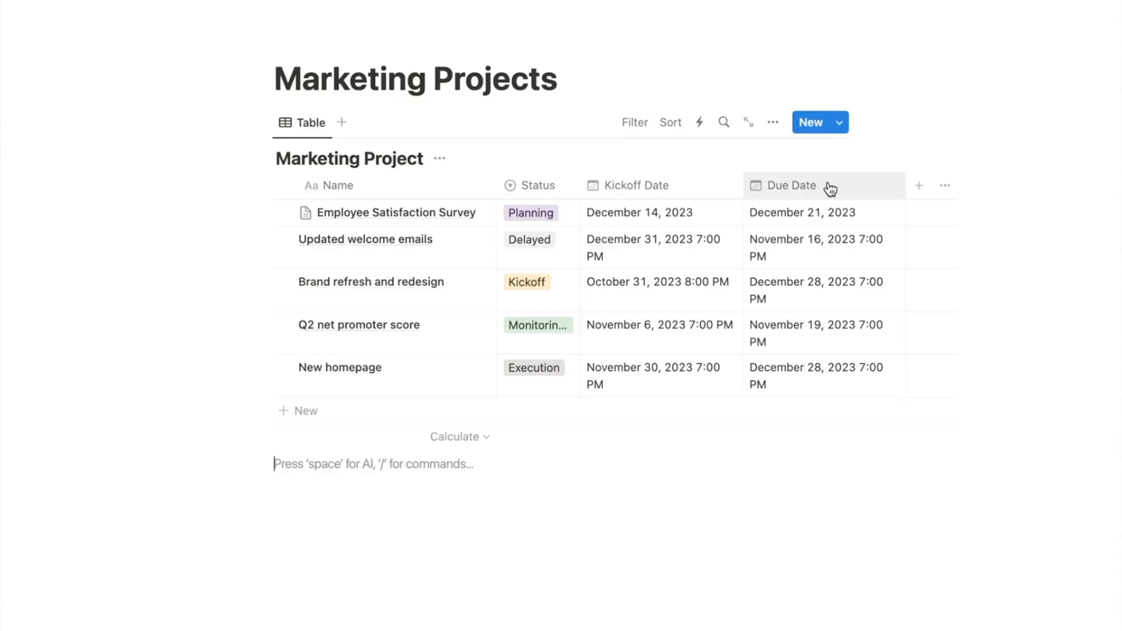
# In Notion, add an "Ad campaign" entry to the Marketing Project table with the status Planning
pyautogui.click(353, 412)
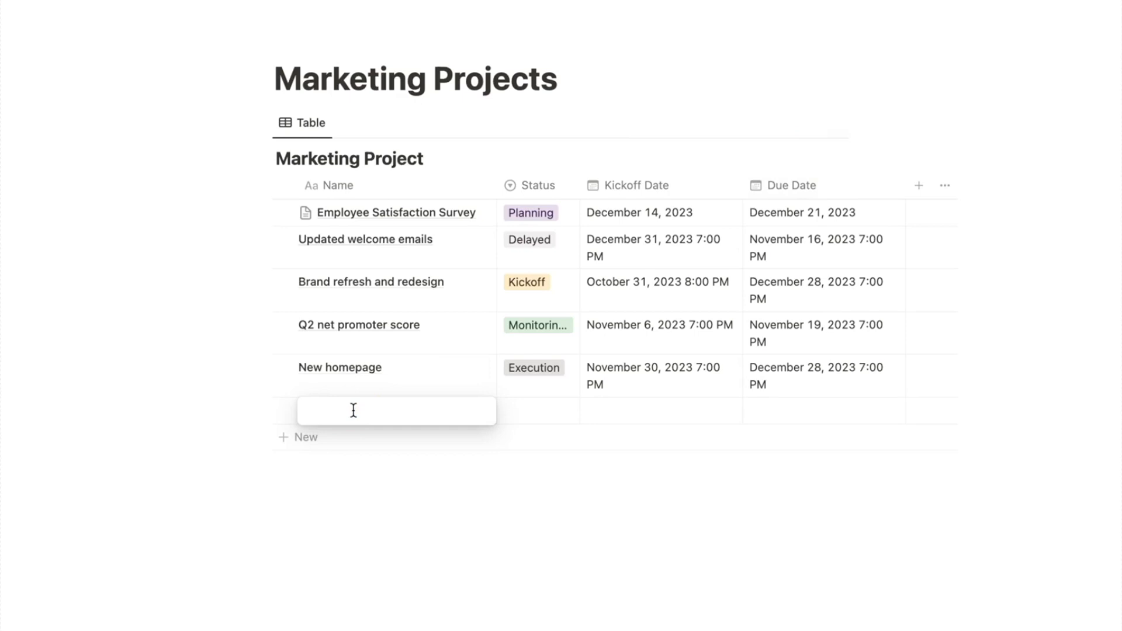
pyautogui.write('Ad campaign')
pyautogui.press('Tab')
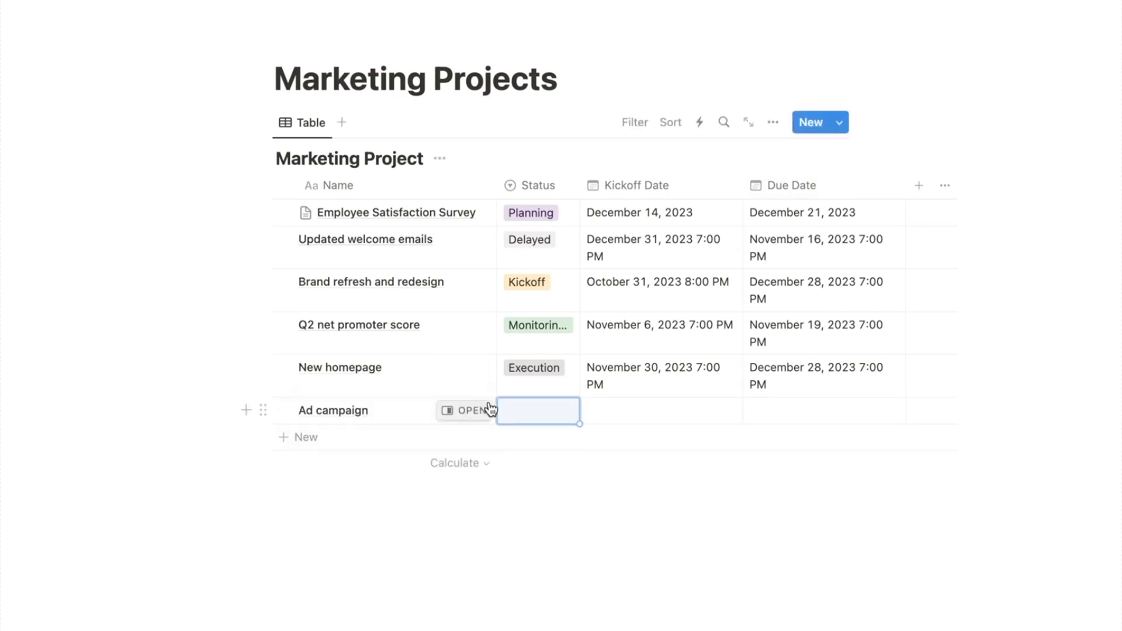
pyautogui.click(519, 409)
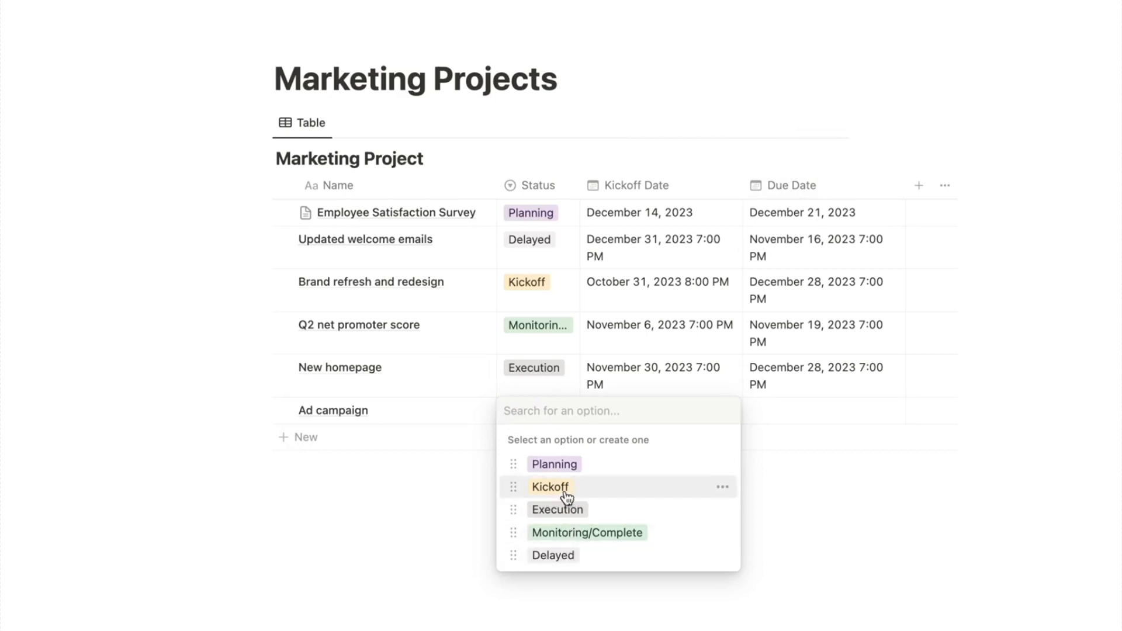
pyautogui.click(556, 466)
# Set the Kickoff Date of the Ad campaign entry to December 15, 2023
pyautogui.click(611, 416)
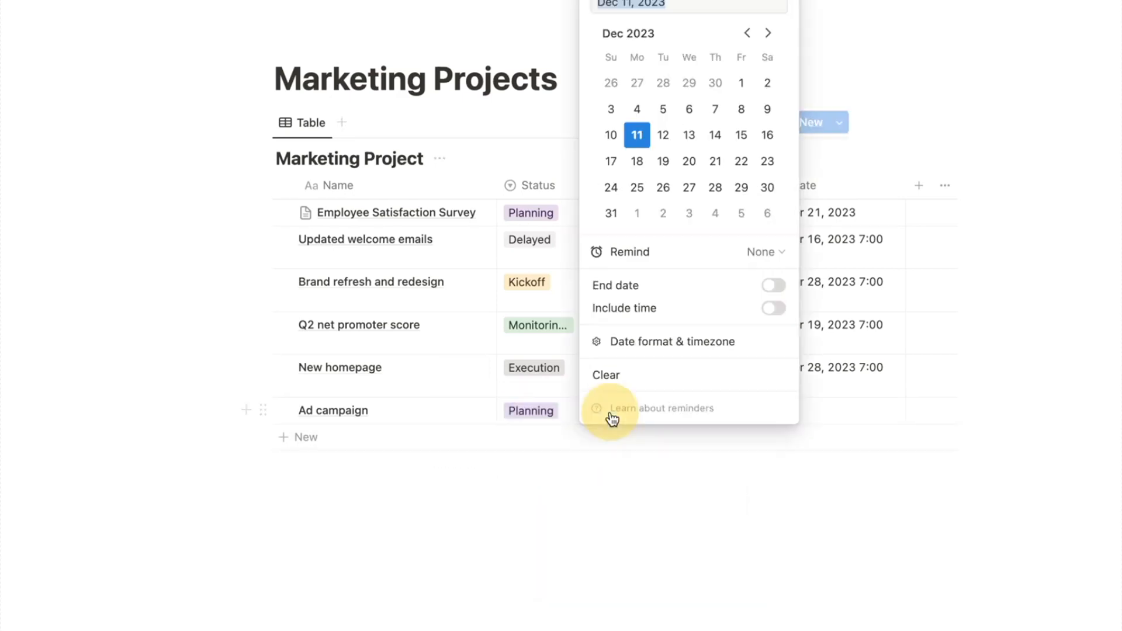
pyautogui.click(741, 135)
pyautogui.click(639, 571)
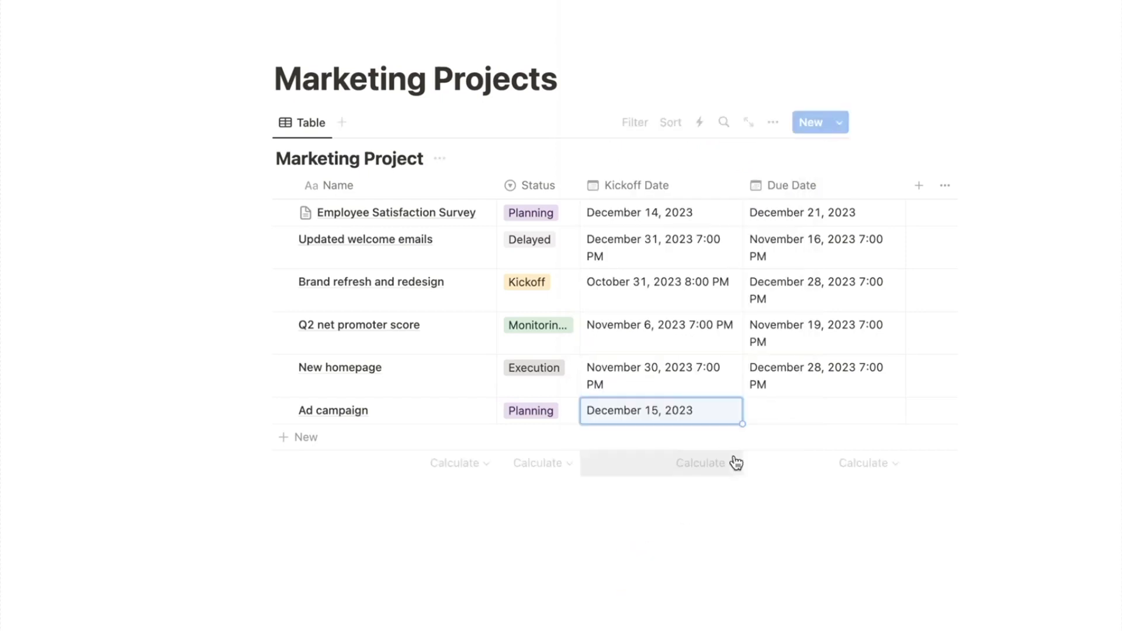
# Set the Due Date of the Ad campaign entry to December 22, 2023
pyautogui.click(779, 415)
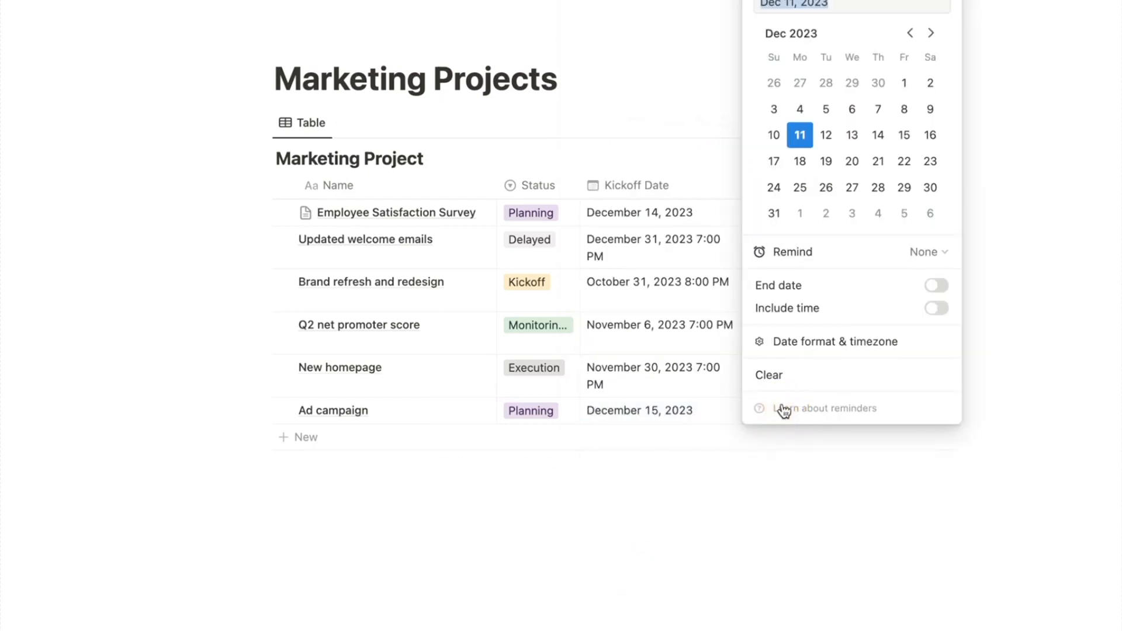
pyautogui.click(904, 164)
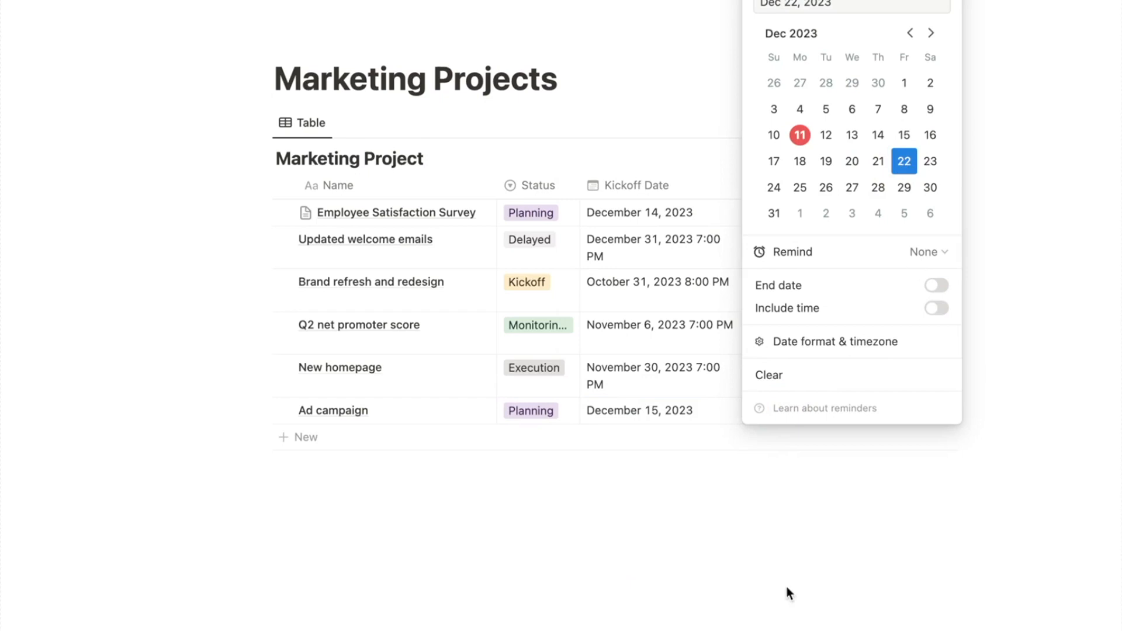
pyautogui.click(704, 532)
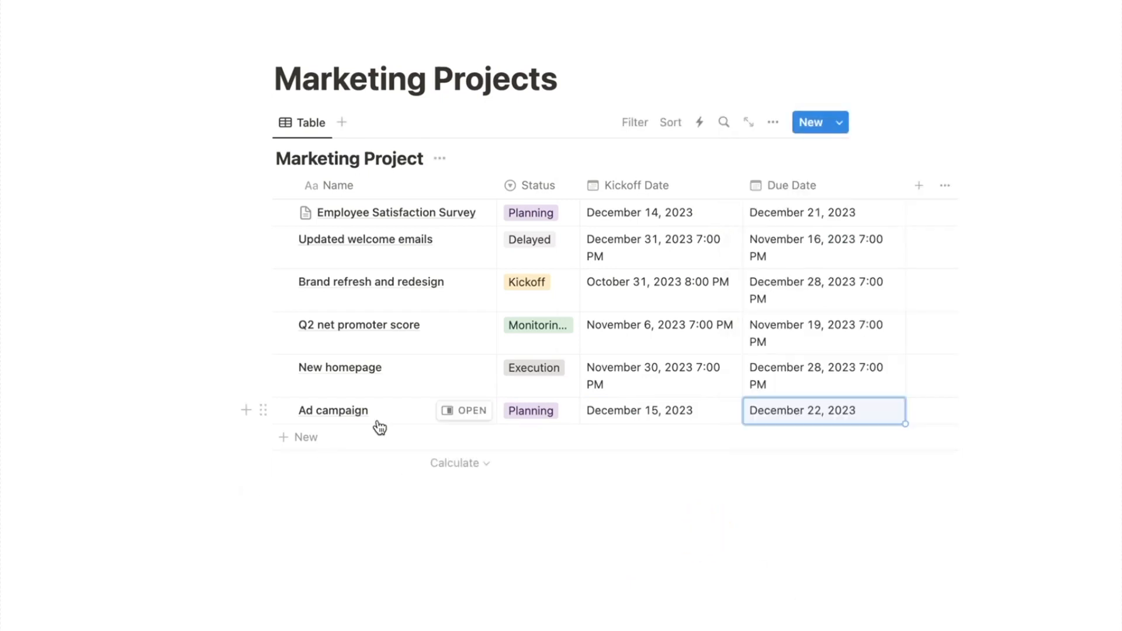
# Add a "Previous ad campaign" entry to the Marketing Project table with the status Monitoring/Complete
pyautogui.click(305, 443)
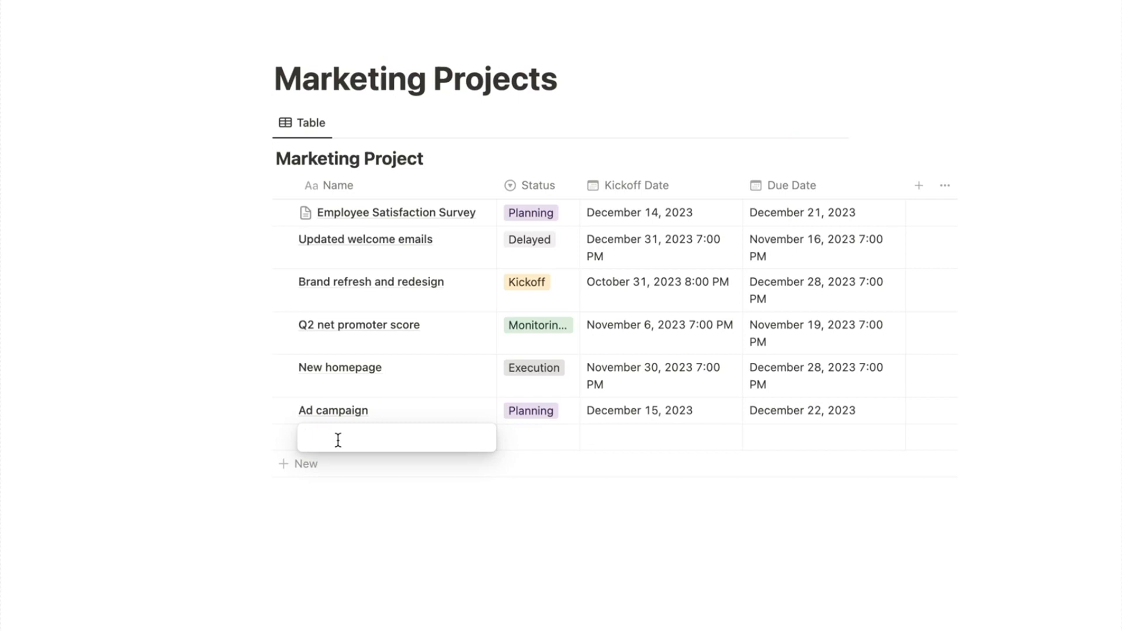
pyautogui.write('Previous ad campaign')
pyautogui.press('Tab')
pyautogui.press('Return')
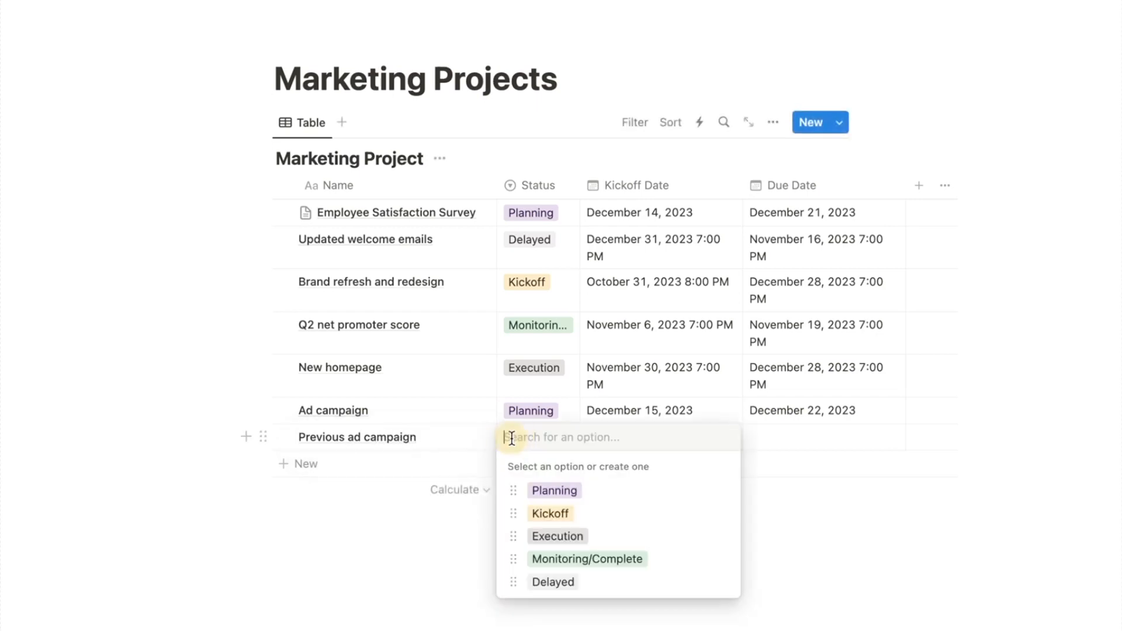
pyautogui.click(554, 563)
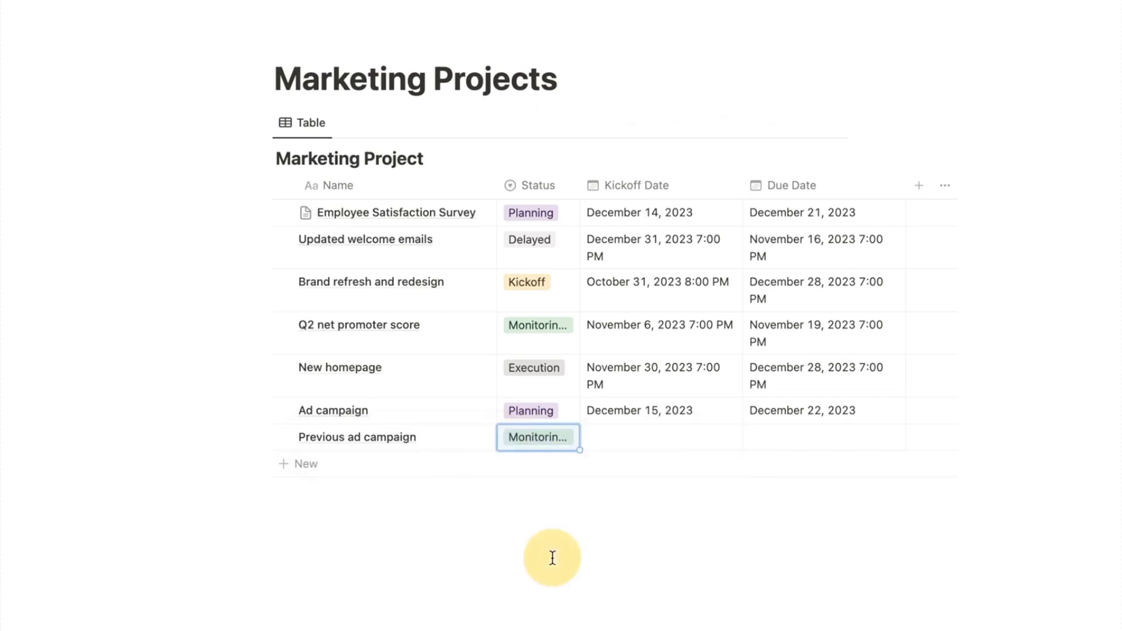
# Set the Previous ad campaign's Kickoff Date to November 10, 2023 and its Due Date to November 17, 2023
pyautogui.click(597, 435)
pyautogui.click(747, 59)
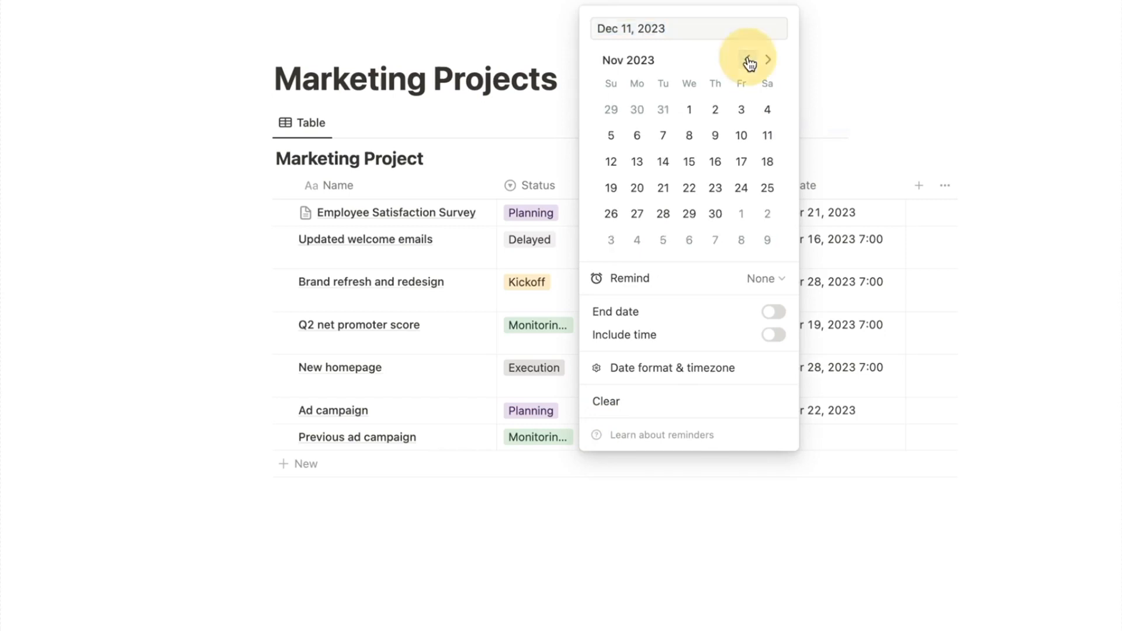
pyautogui.click(739, 136)
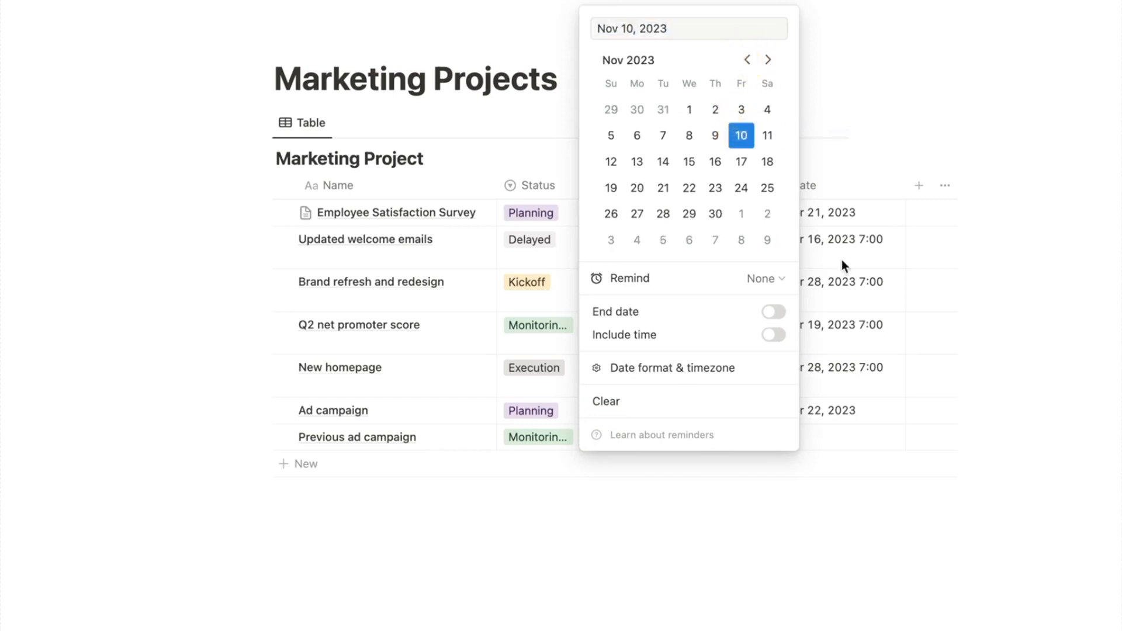
pyautogui.click(840, 483)
pyautogui.click(805, 441)
pyautogui.click(910, 60)
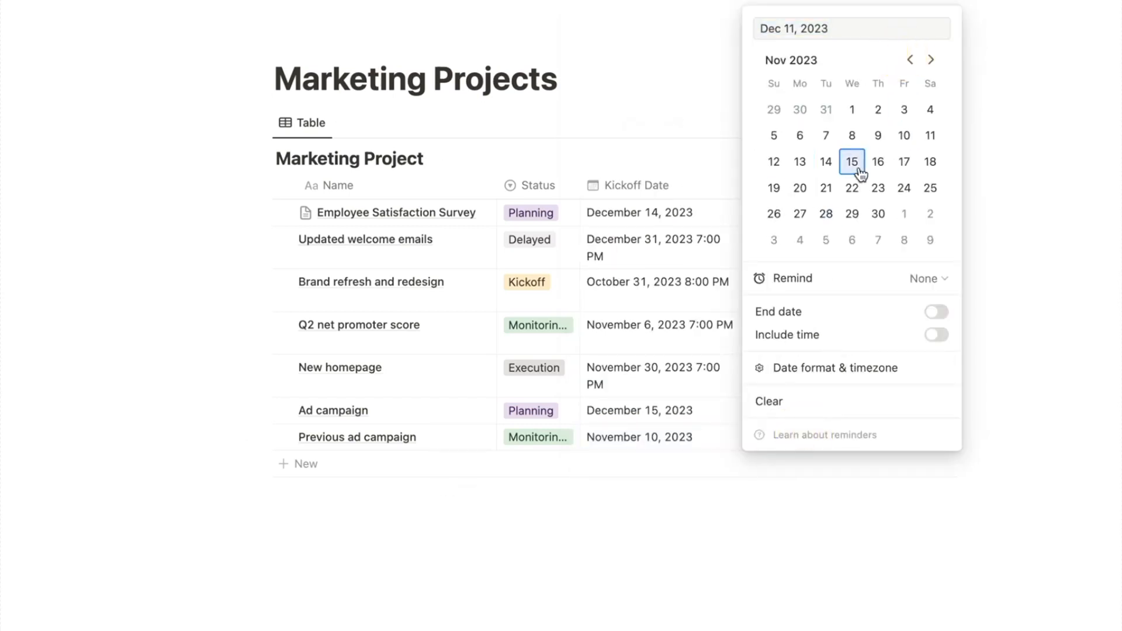
pyautogui.click(904, 163)
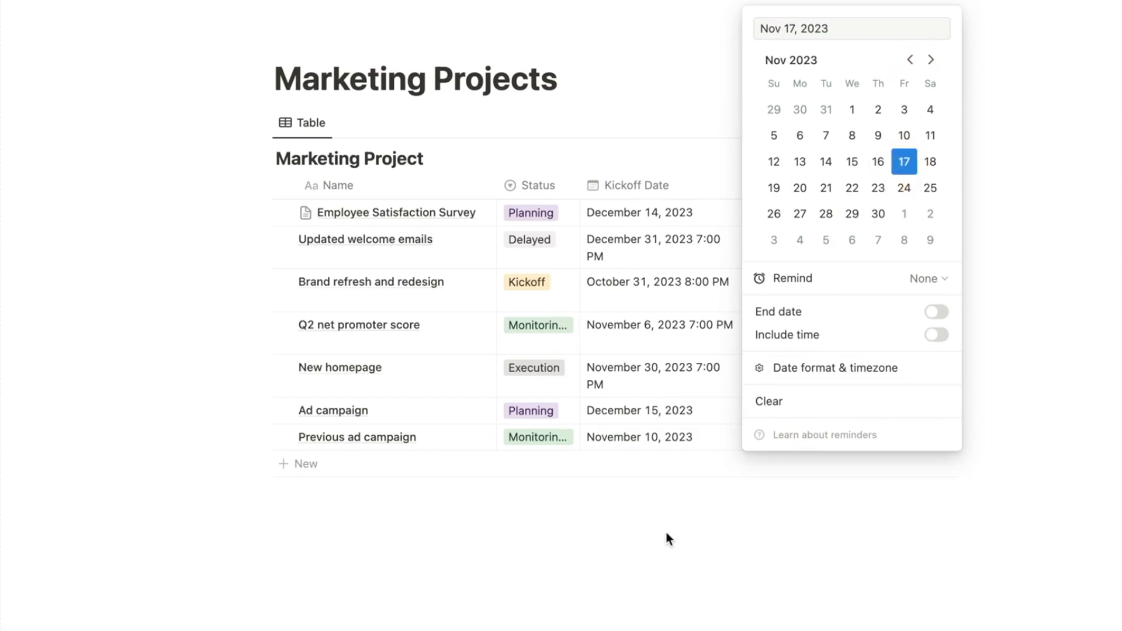
pyautogui.click(695, 538)
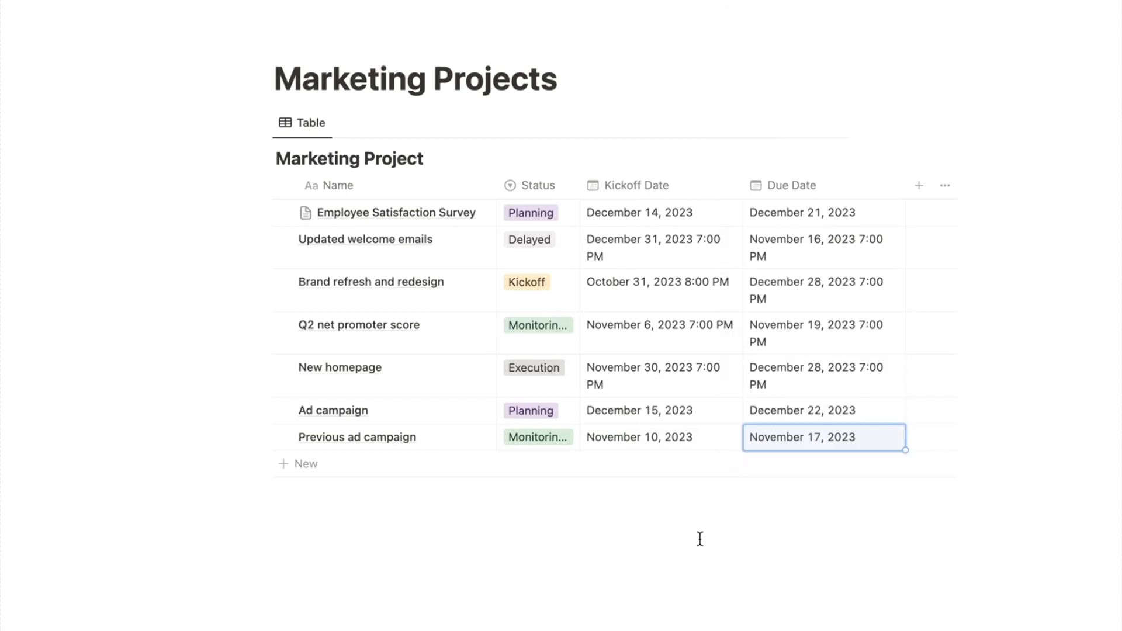
# Switch to the Marketing Projects Update spreadsheet in Google Sheets and check the synced row for the Ad campaign
pyautogui.hotkey('ctrl', 'Tab')
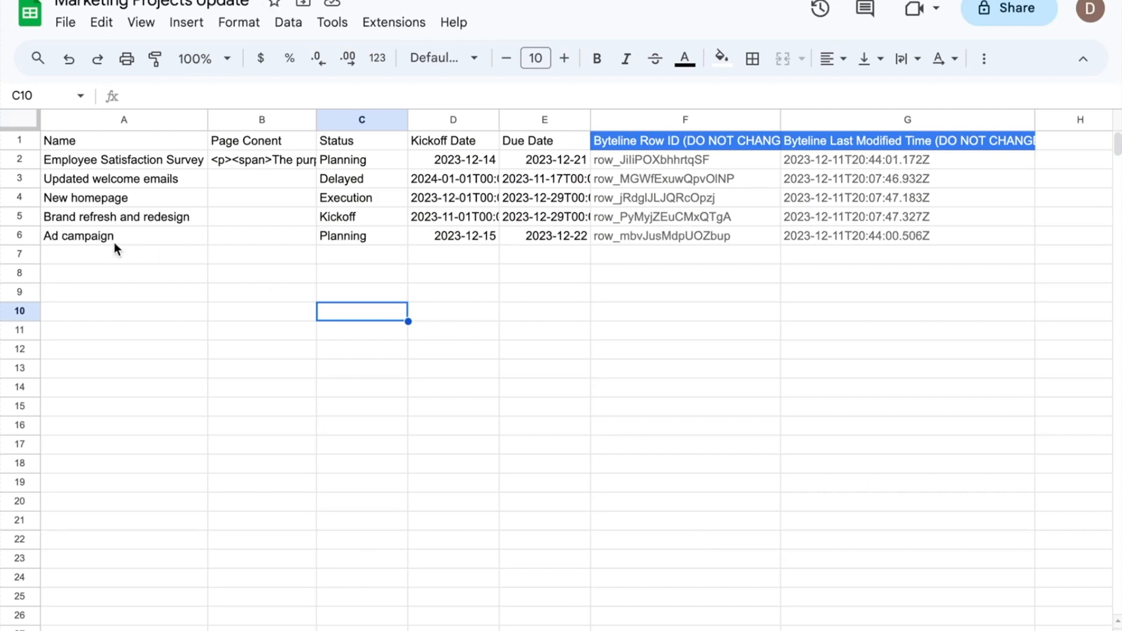
pyautogui.click(329, 236)
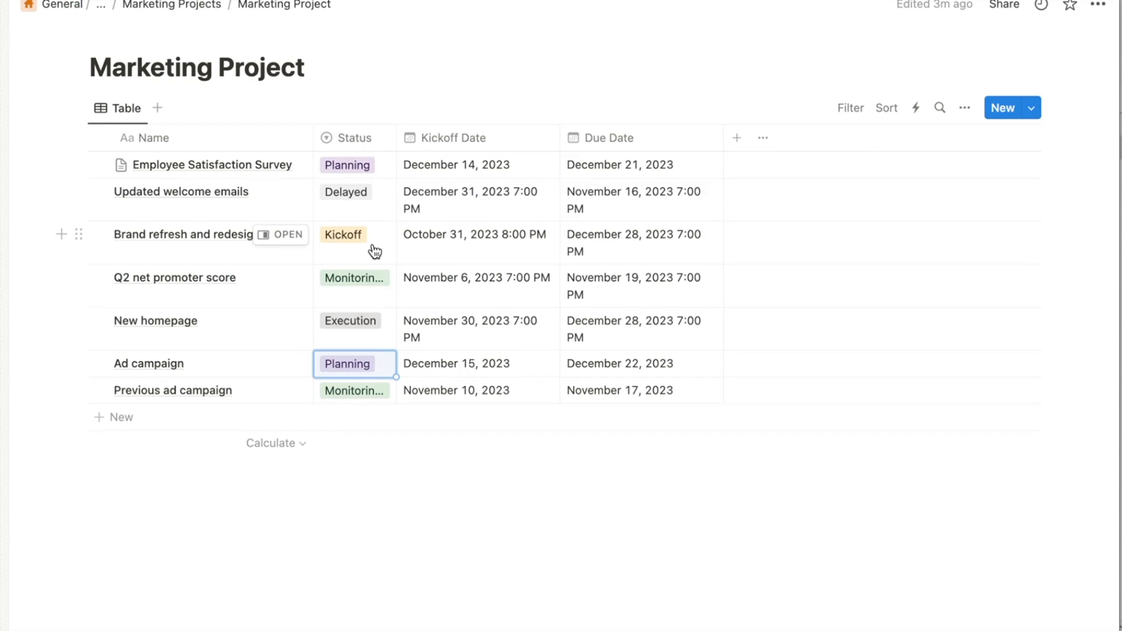
# In Notion, change the Ad campaign's Status to Delayed and its Kickoff Date to December 22, 2023
pyautogui.click(386, 368)
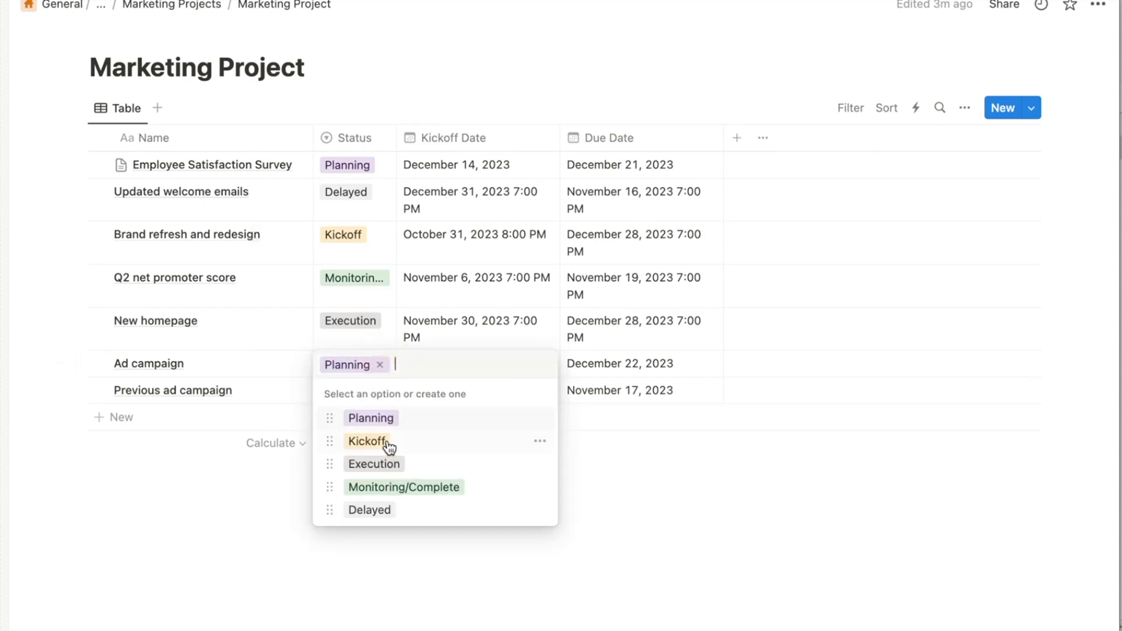
pyautogui.click(387, 508)
pyautogui.click(450, 363)
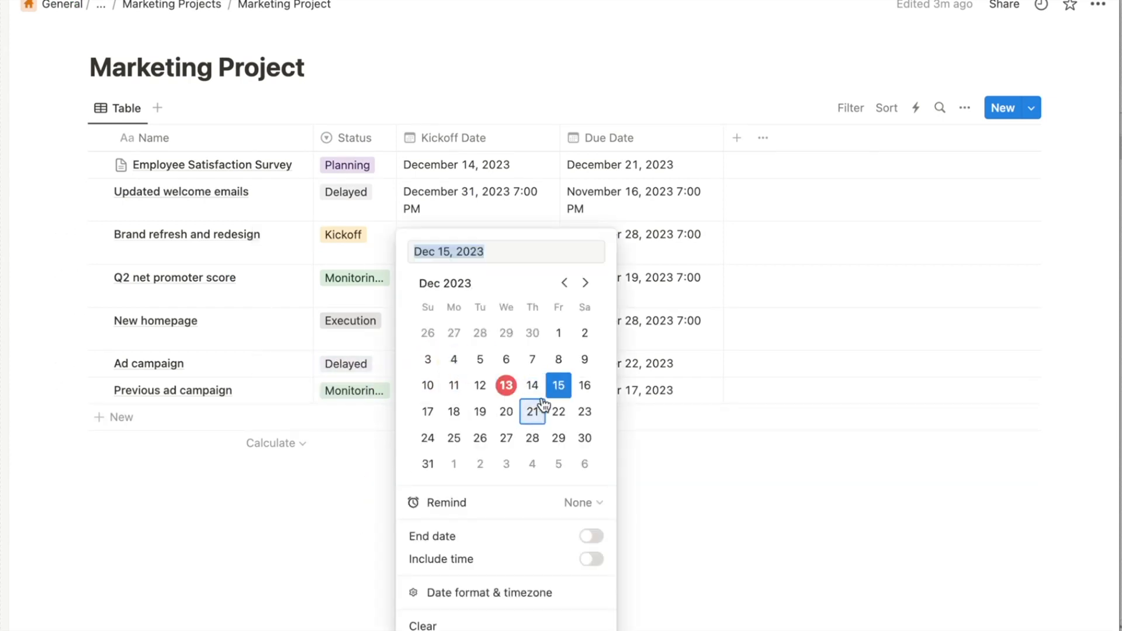
pyautogui.click(558, 412)
pyautogui.press('Escape')
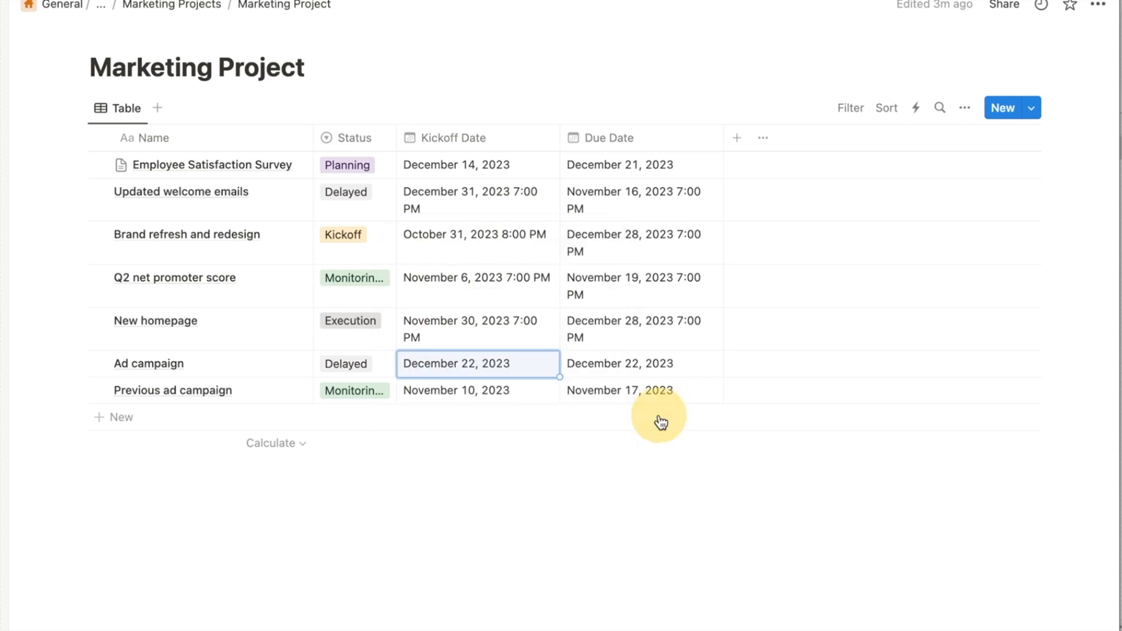
# Change the Due Date of the Ad campaign entry to December 29, 2023
pyautogui.click(626, 366)
pyautogui.click(722, 439)
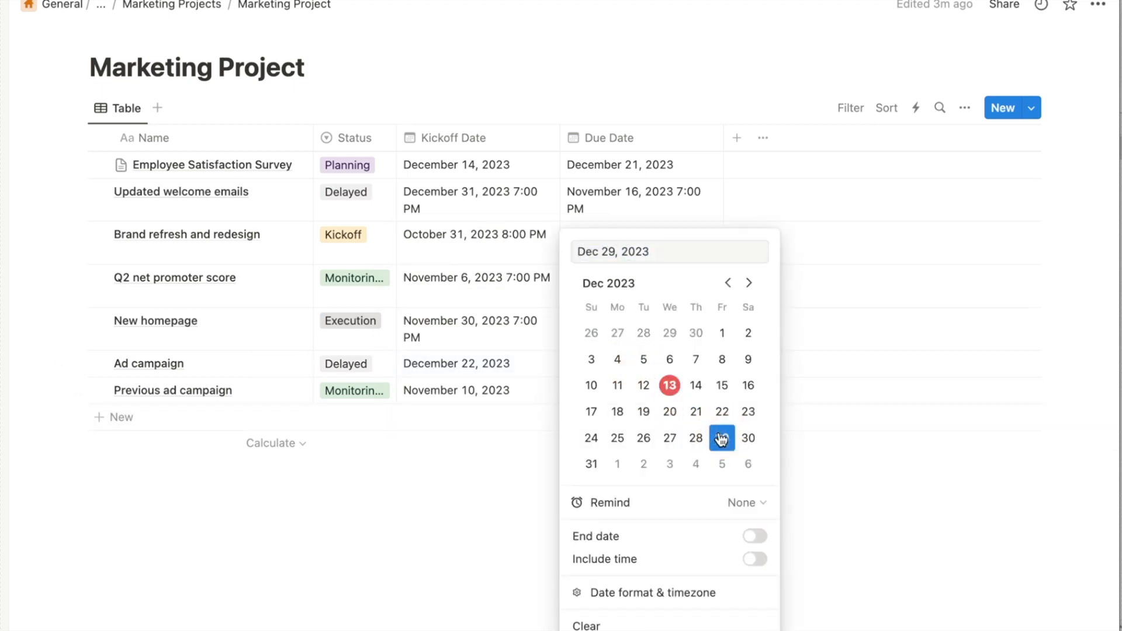
pyautogui.click(465, 493)
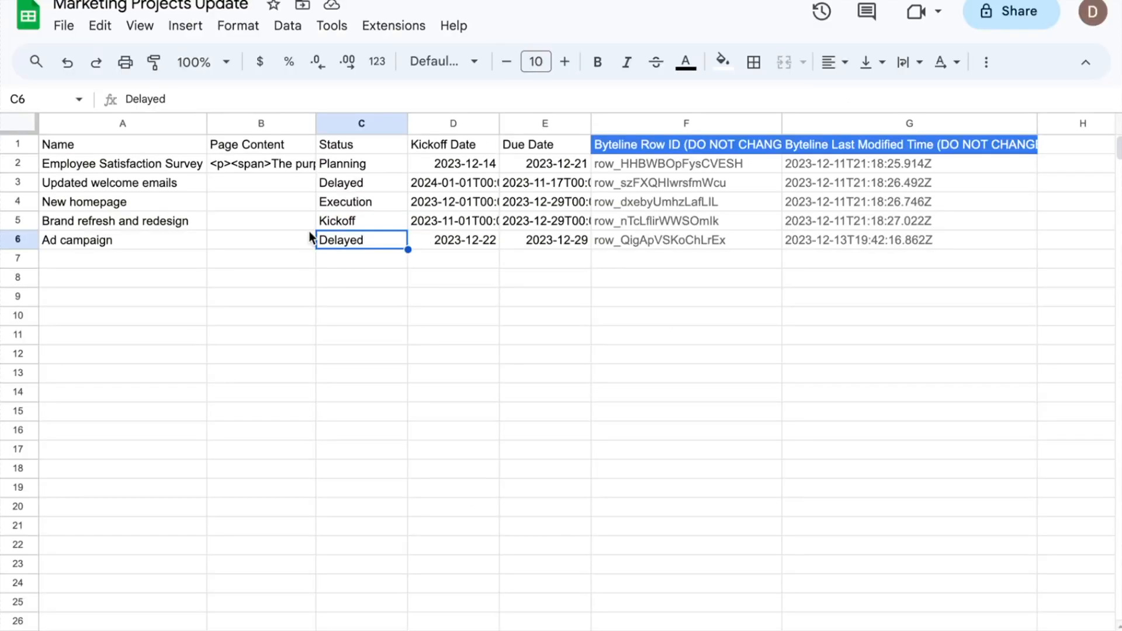